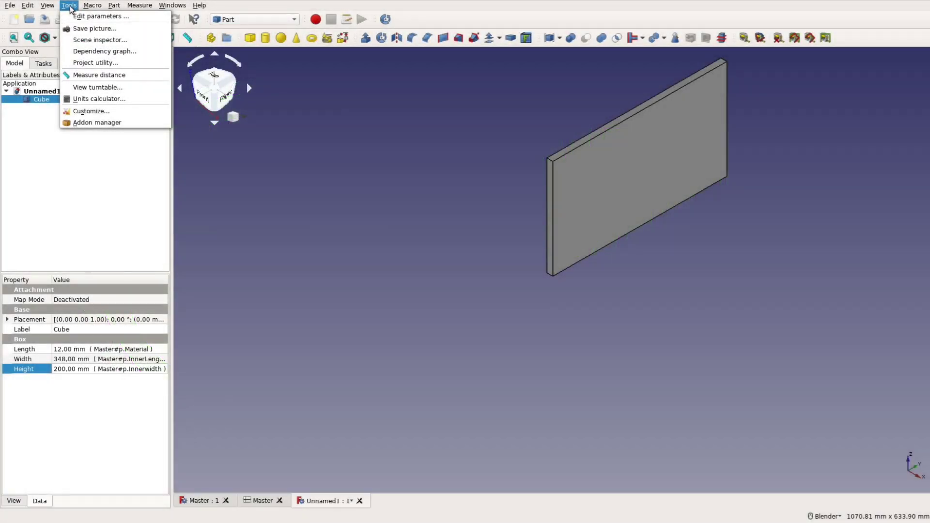
# Step: Open the Addon manager and view the installed A2plus workbench's details
pyautogui.click(115, 122)
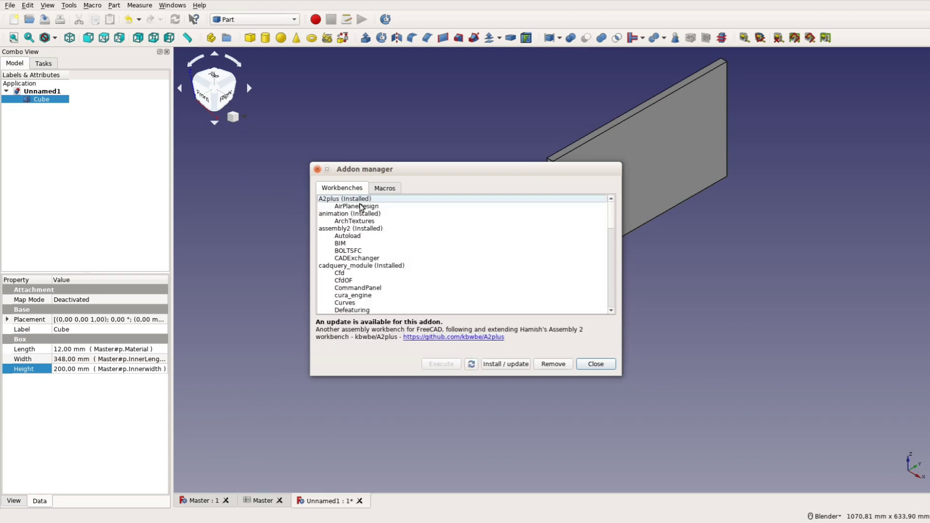
pyautogui.click(364, 199)
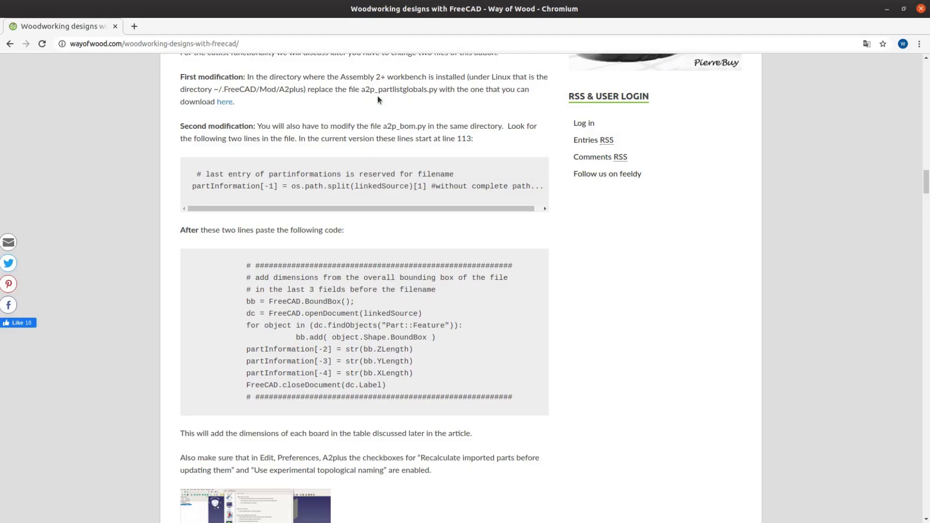
# Step: Open the article's replacement a2p_partlistglobals.py and copy all of its code
pyautogui.moveTo(361, 91); pyautogui.dragTo(437, 89)
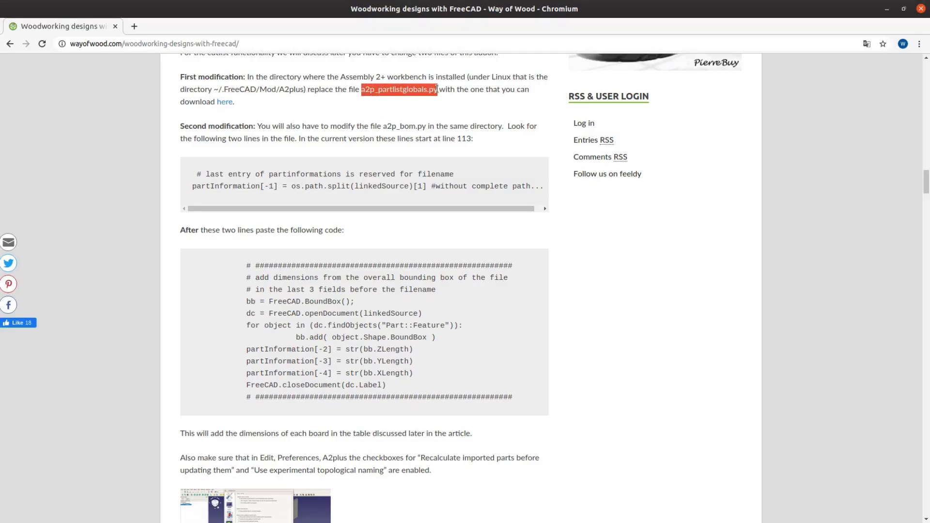
pyautogui.click(225, 102)
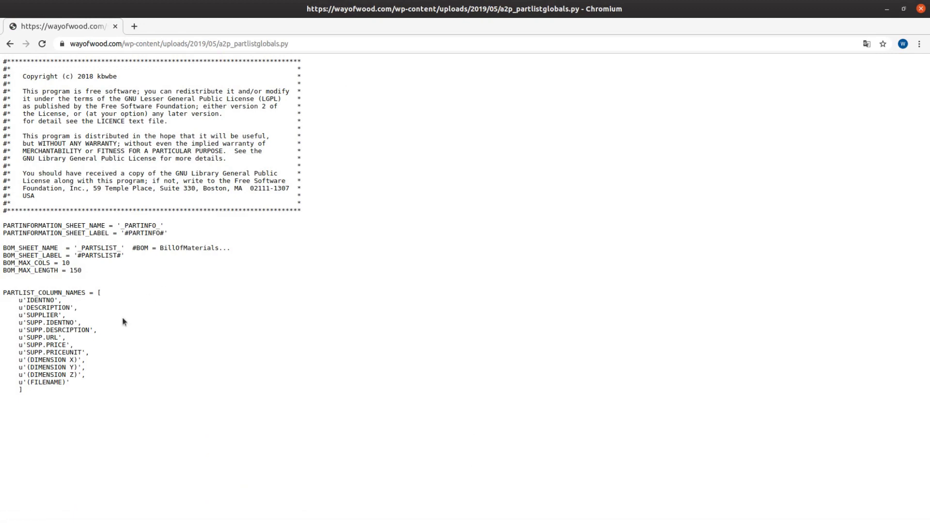
pyautogui.moveTo(25, 404); pyautogui.dragTo(3, 59)
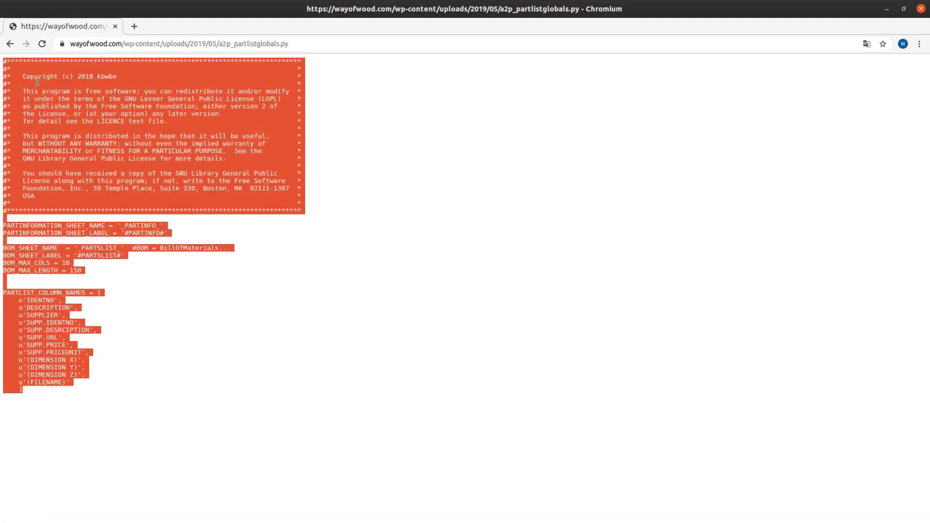
pyautogui.rightClick(65, 99)
pyautogui.click(78, 108)
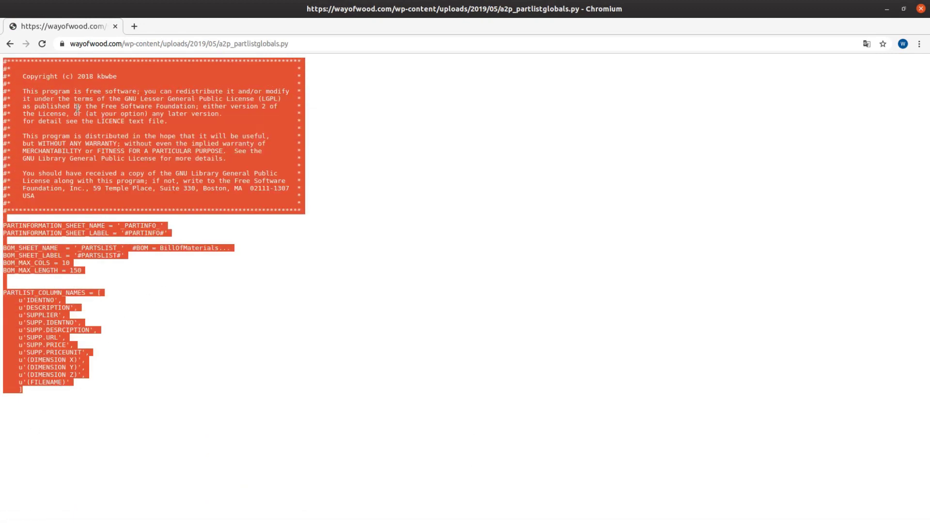
# Step: Overwrite a2p_partlistglobals.py in gedit with the copied code and save it
pyautogui.click(16, 47)
pyautogui.click(5, 74)
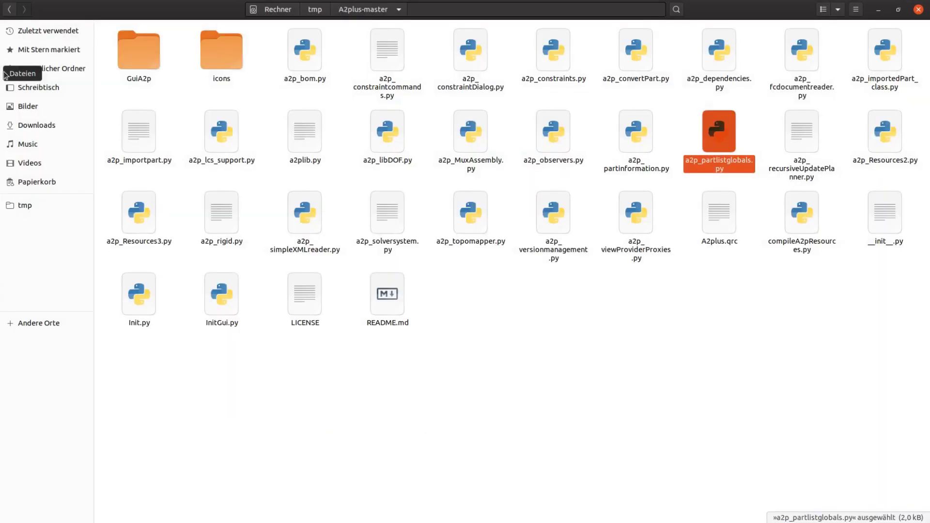
pyautogui.rightClick(716, 145)
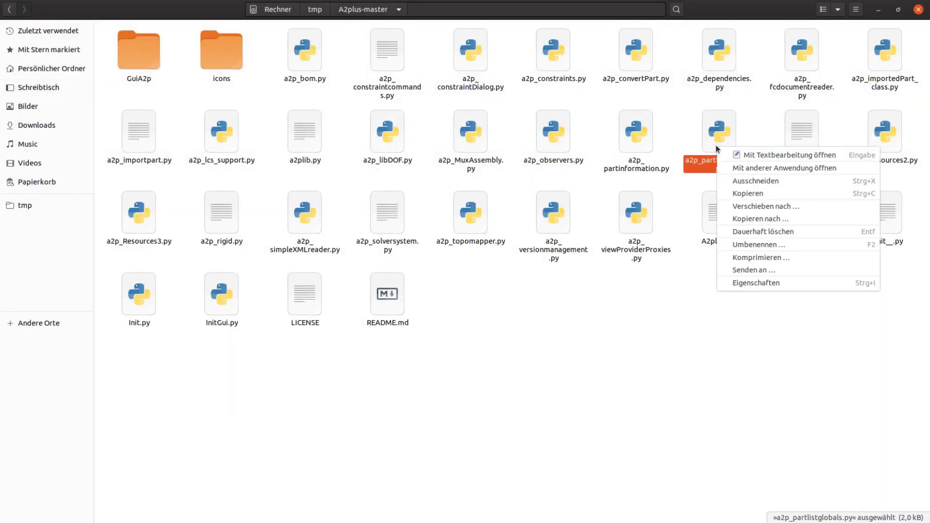
pyautogui.click(745, 154)
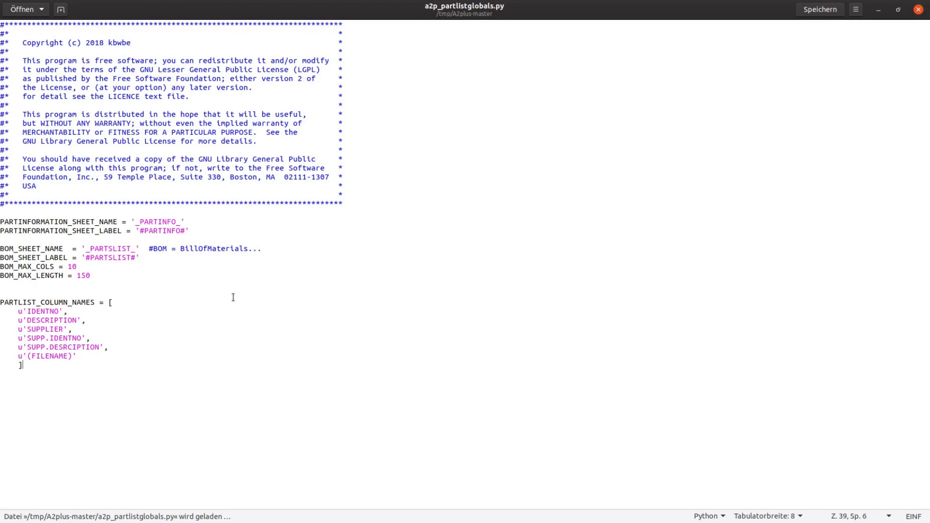
pyautogui.hotkey('ctrl', 'a')
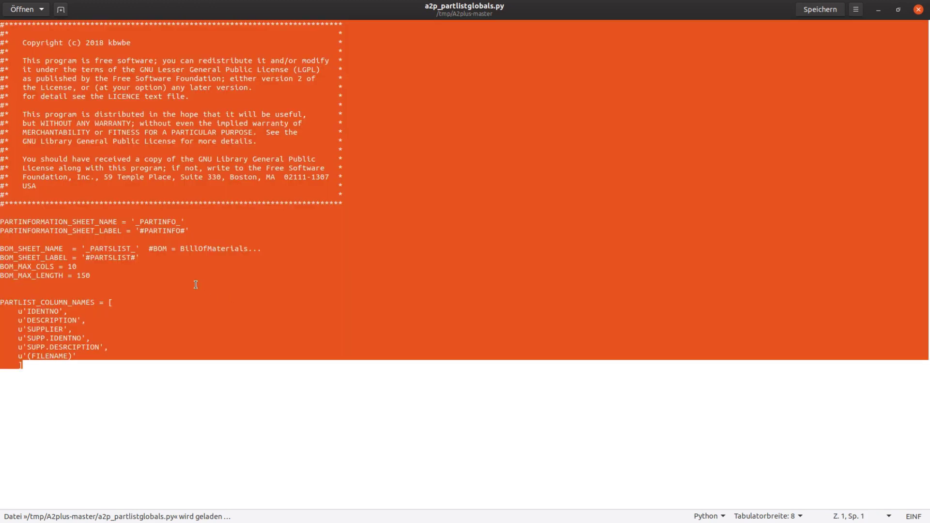
pyautogui.rightClick(195, 284)
pyautogui.click(235, 343)
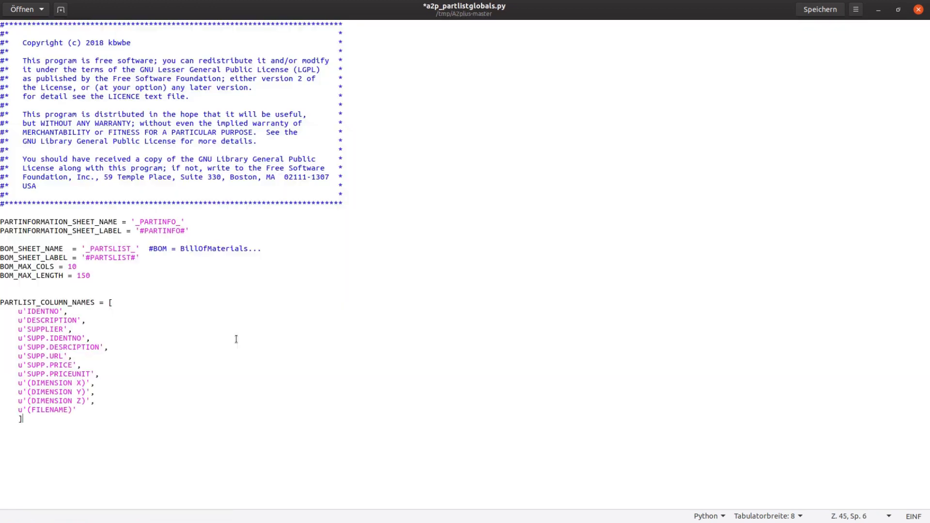
pyautogui.click(817, 10)
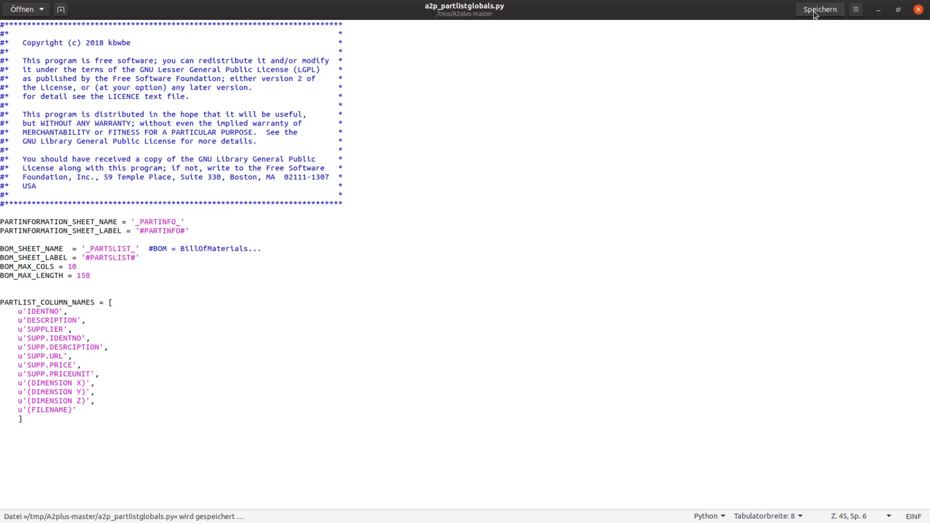
# Step: Close gedit and Files, then copy the article's bounding-box dimension code block
pyautogui.click(919, 9)
pyautogui.click(920, 9)
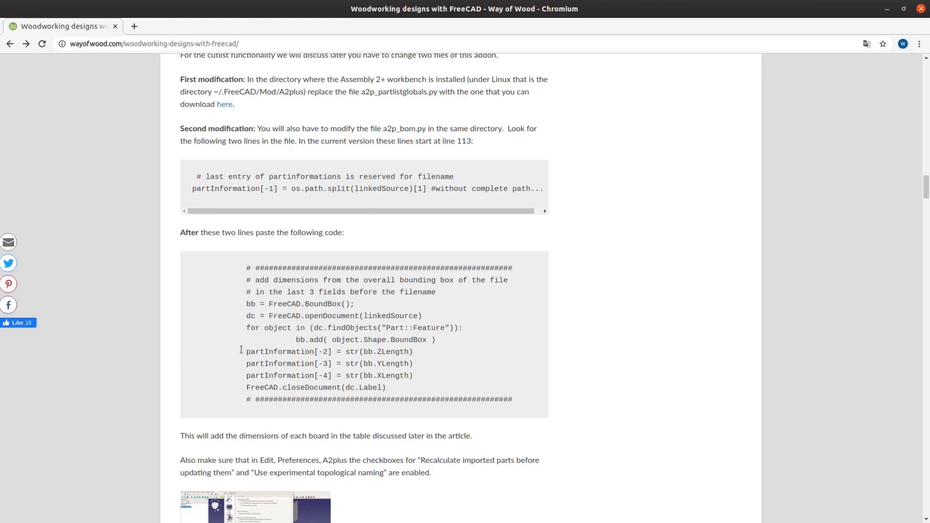
pyautogui.scroll(-2, 272, 292)
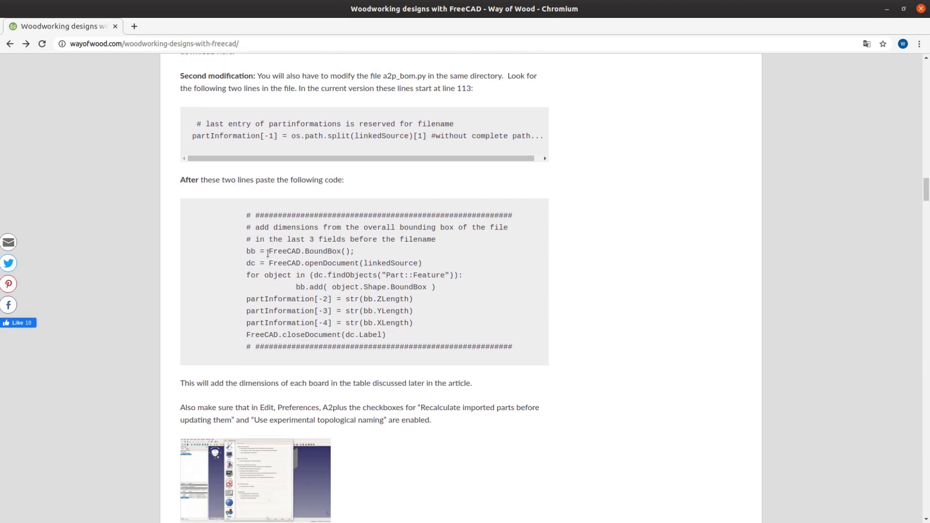
pyautogui.moveTo(198, 124); pyautogui.dragTo(549, 162)
pyautogui.click(575, 194)
pyautogui.moveTo(248, 216); pyautogui.dragTo(493, 349)
pyautogui.rightClick(493, 349)
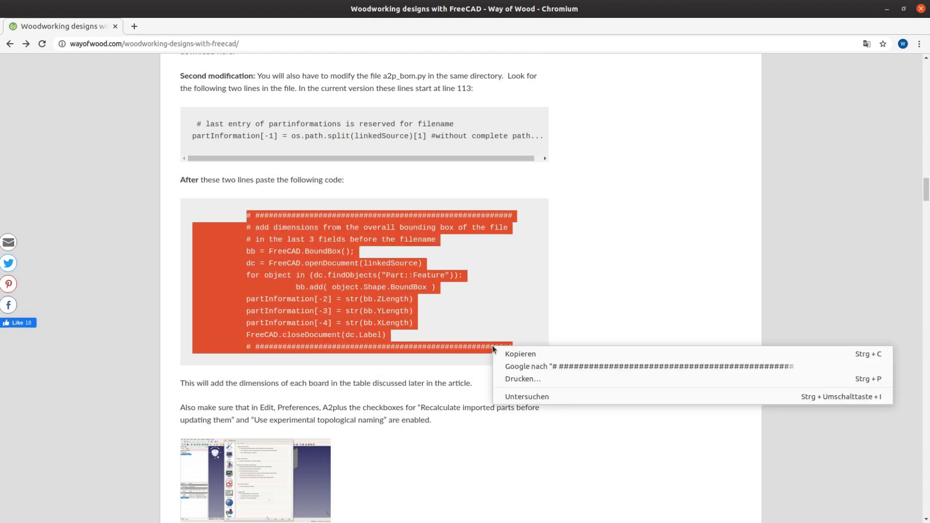
pyautogui.click(513, 354)
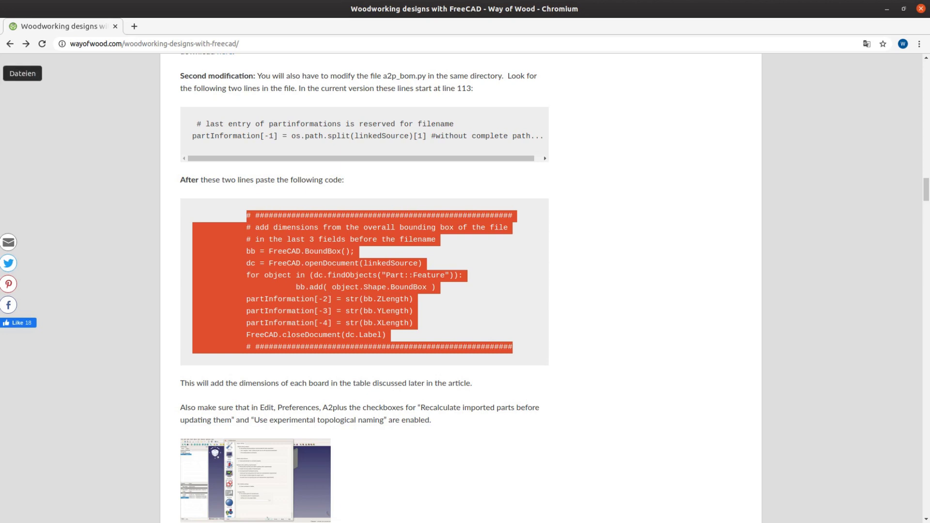
pyautogui.click(1, 73)
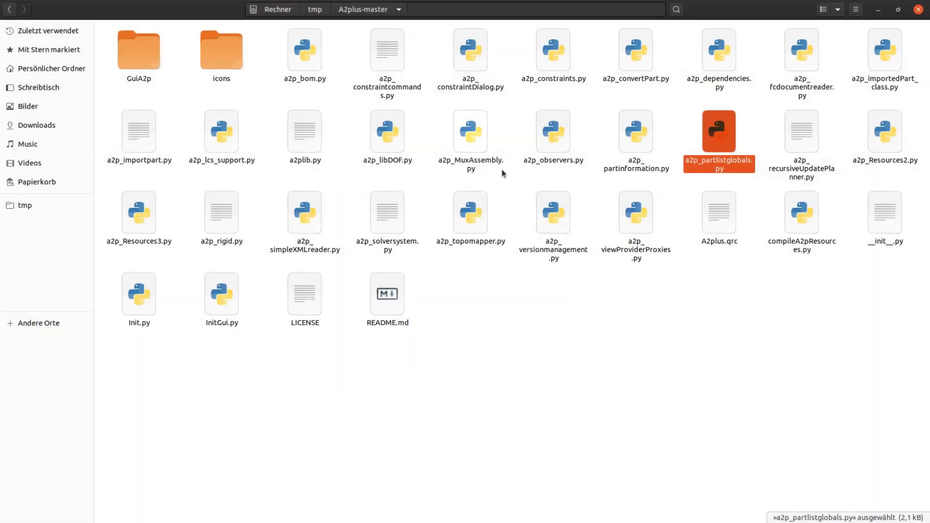
# Step: Paste the bounding-box code into a2p_bom.py below the filename line, indenting its first line
pyautogui.rightClick(315, 54)
pyautogui.click(350, 64)
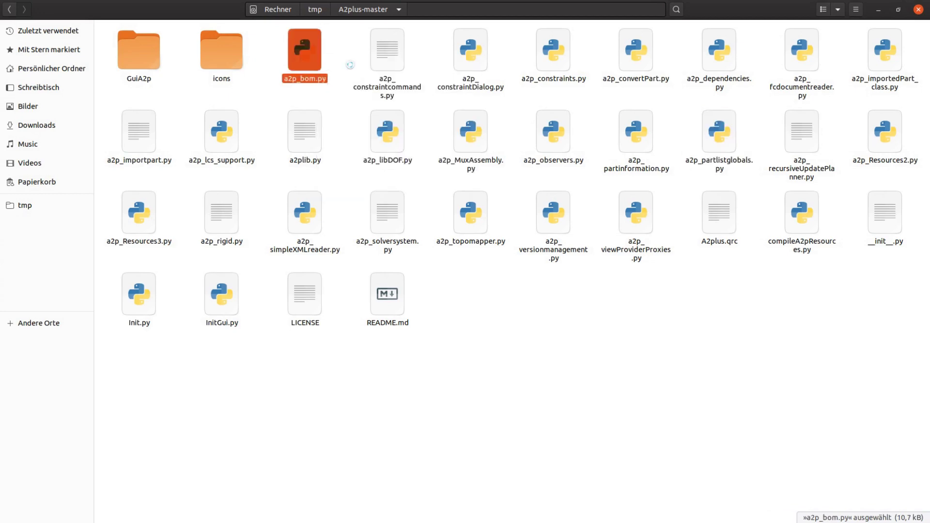
pyautogui.scroll(-20, 368, 160)
pyautogui.moveTo(10, 399); pyautogui.dragTo(415, 412)
pyautogui.click(306, 418)
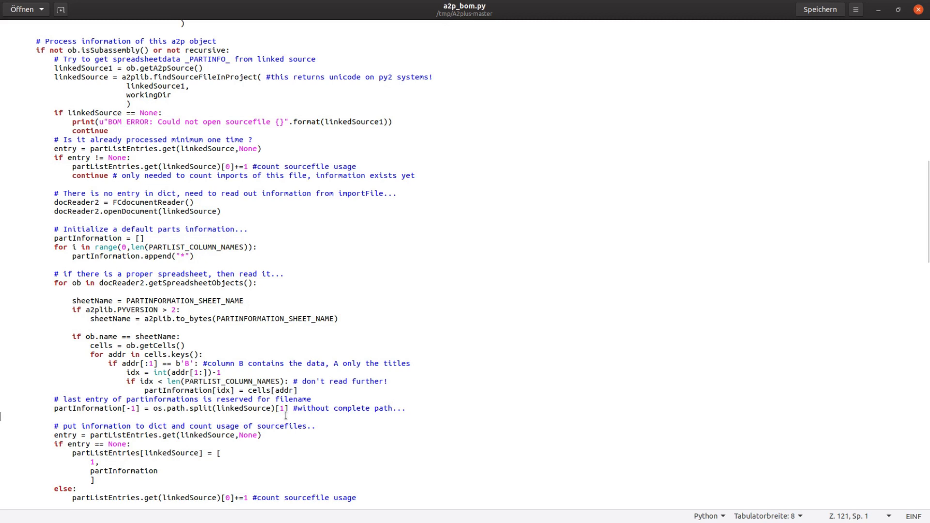
pyautogui.press('Return')
pyautogui.press('Return')
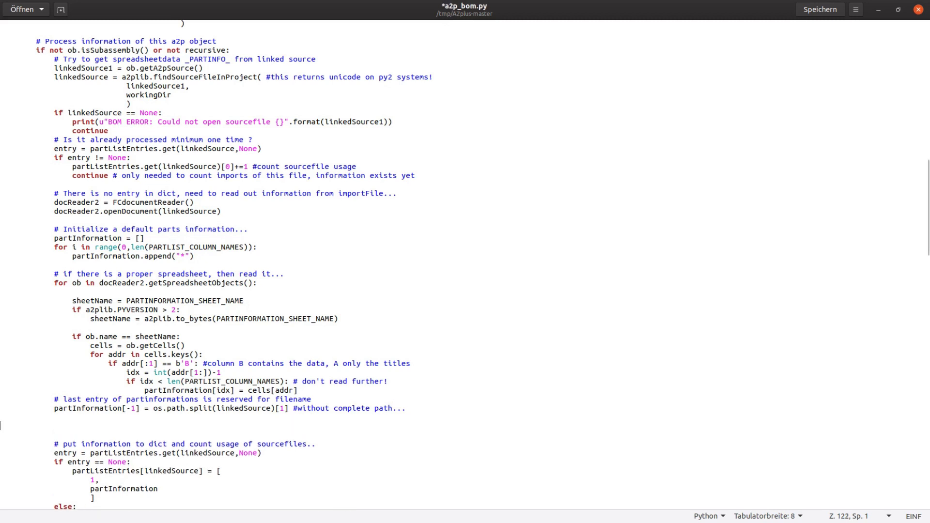
pyautogui.hotkey('ctrl', 'v')
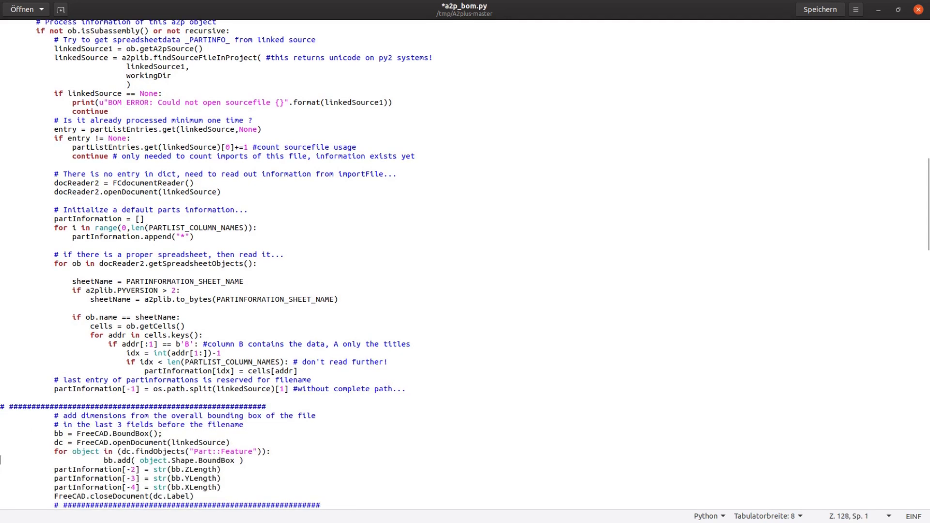
pyautogui.press('Up')
pyautogui.press('Up')
pyautogui.press('Up')
pyautogui.press('Tab')
pyautogui.press('Tab')
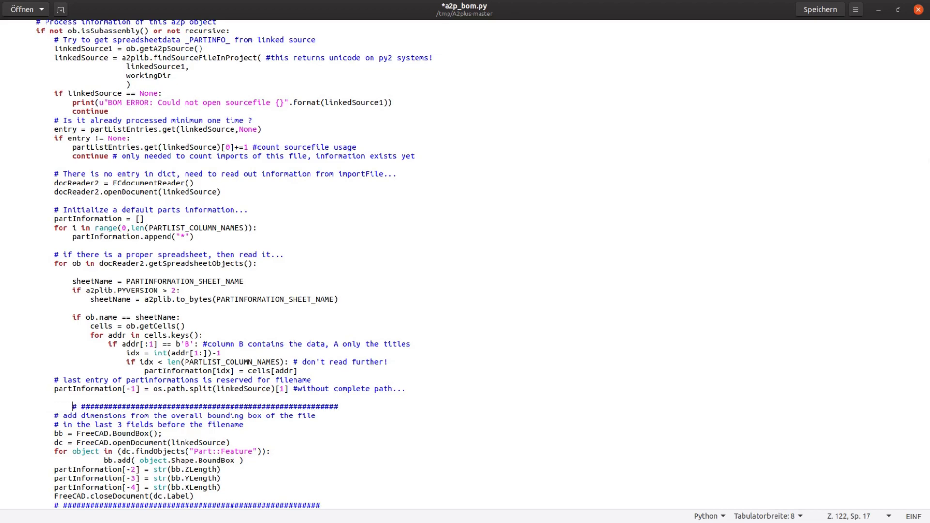
pyautogui.hotkey('alt', 'Tab')
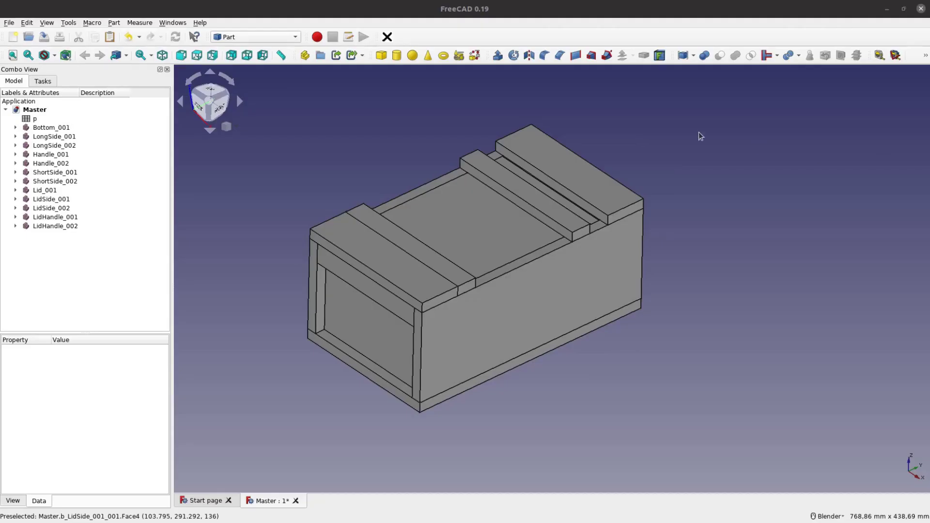
# Step: Generate an A2plus parts list including subassemblies and open the #PARTSLIST# spreadsheet
pyautogui.click(270, 37)
pyautogui.click(277, 323)
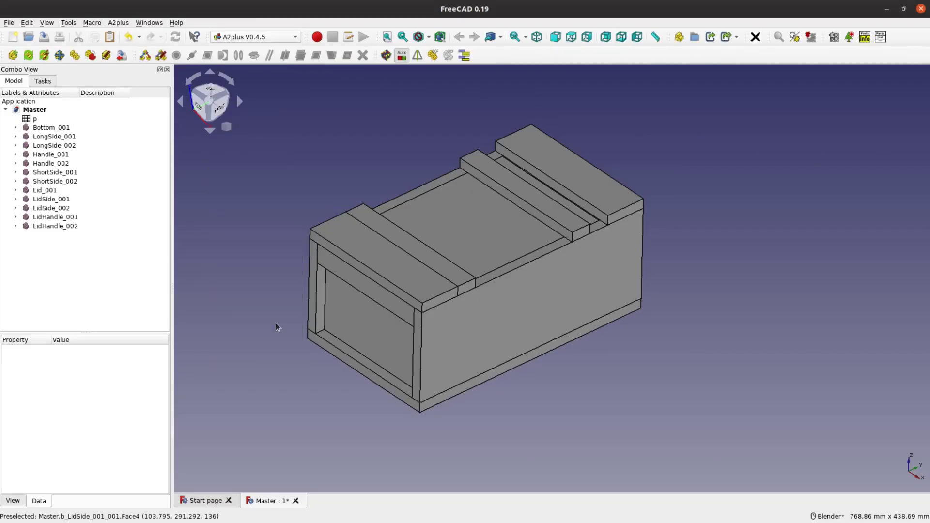
pyautogui.click(881, 37)
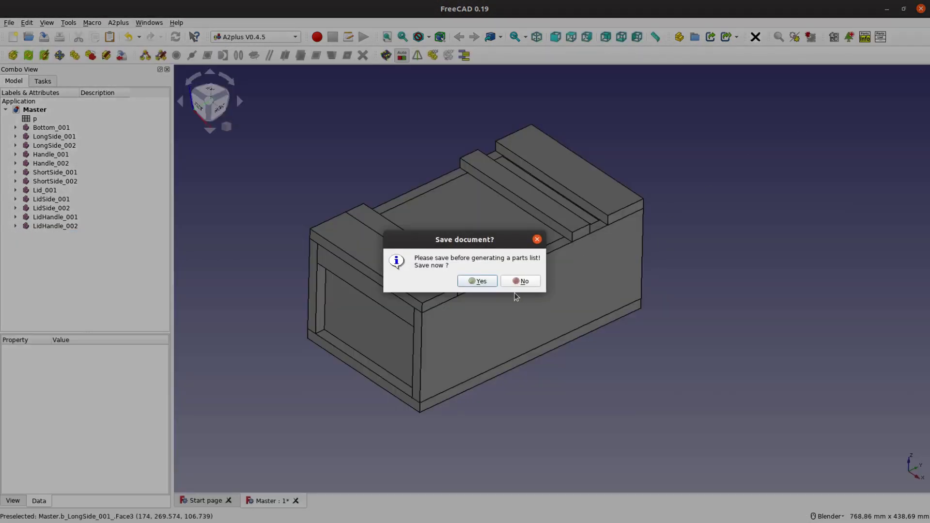
pyautogui.click(490, 284)
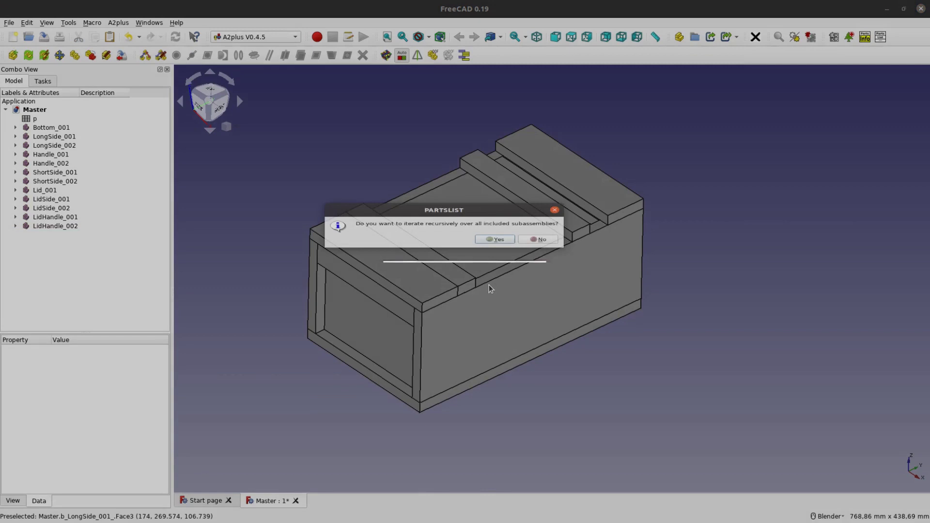
pyautogui.click(487, 246)
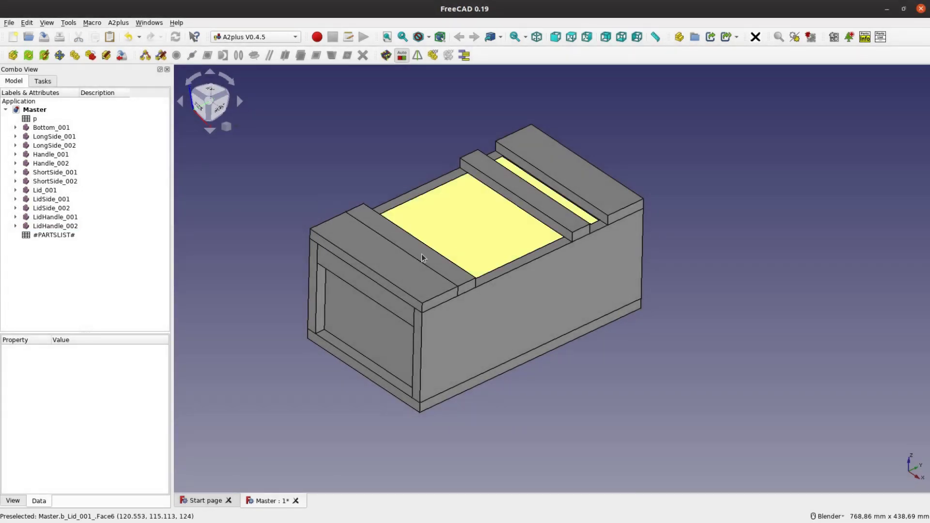
pyautogui.click(40, 236)
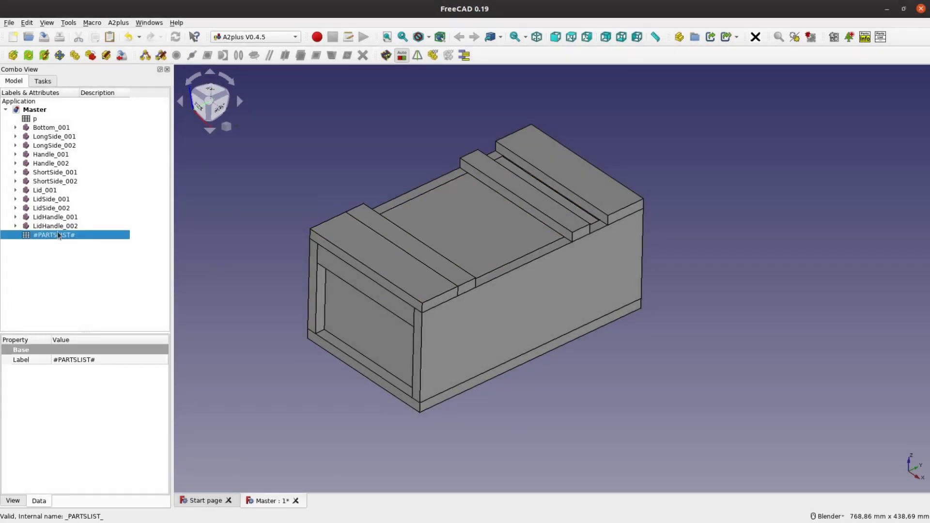
pyautogui.doubleClick(93, 235)
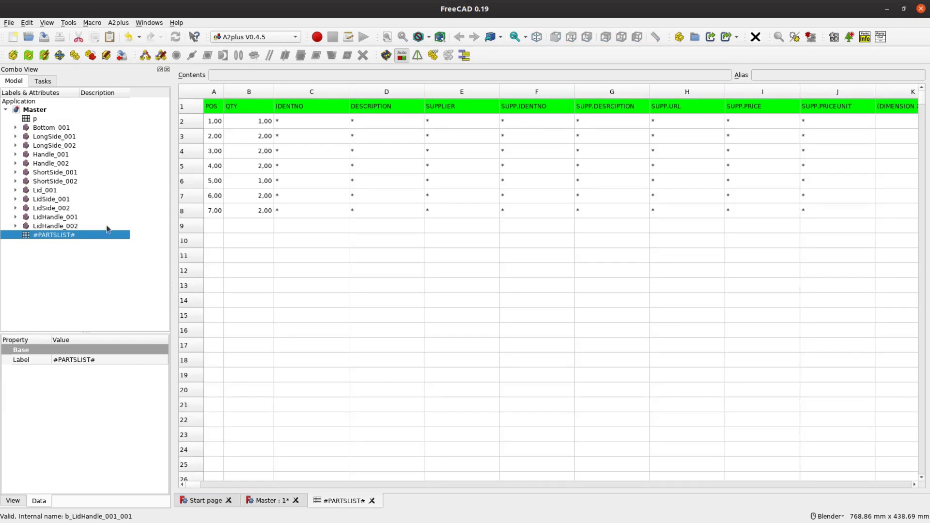
# Step: Export the spreadsheet from the Spreadsheet workbench to export.csv, replacing the old file
pyautogui.click(262, 37)
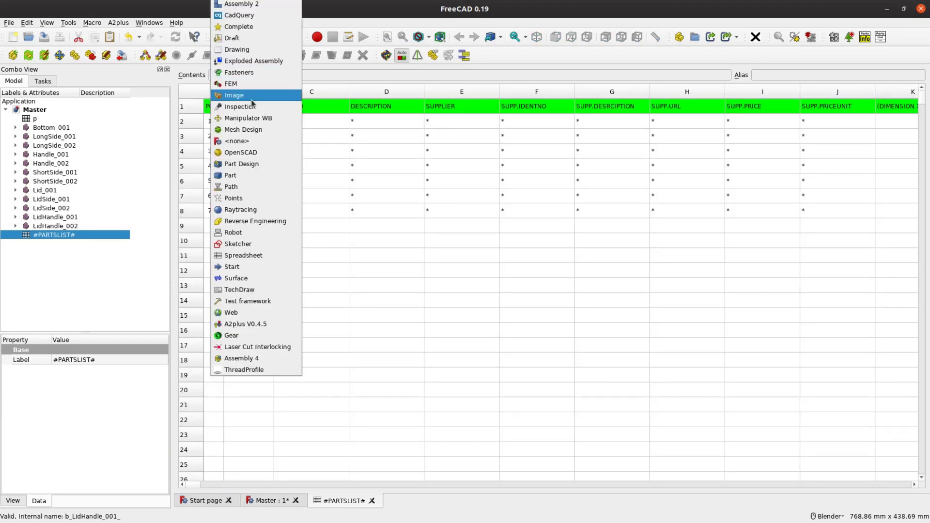
pyautogui.click(230, 254)
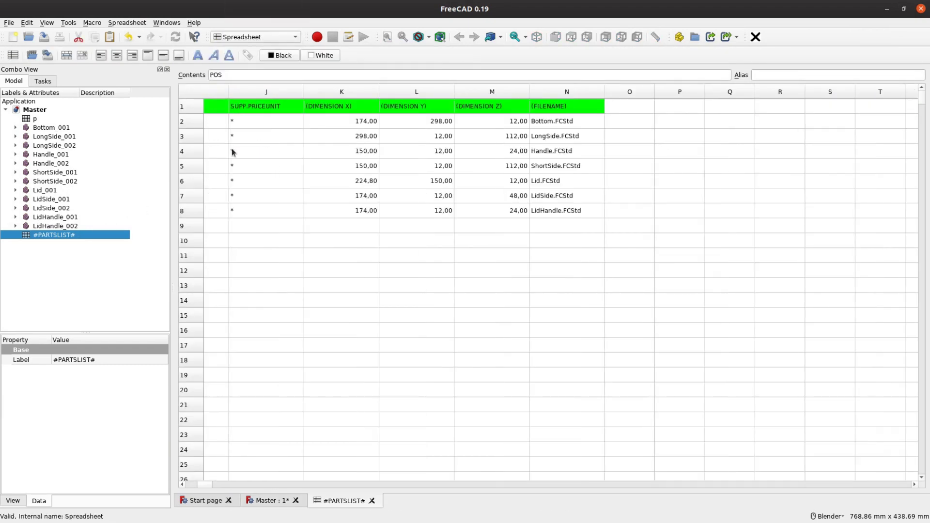
pyautogui.click(47, 54)
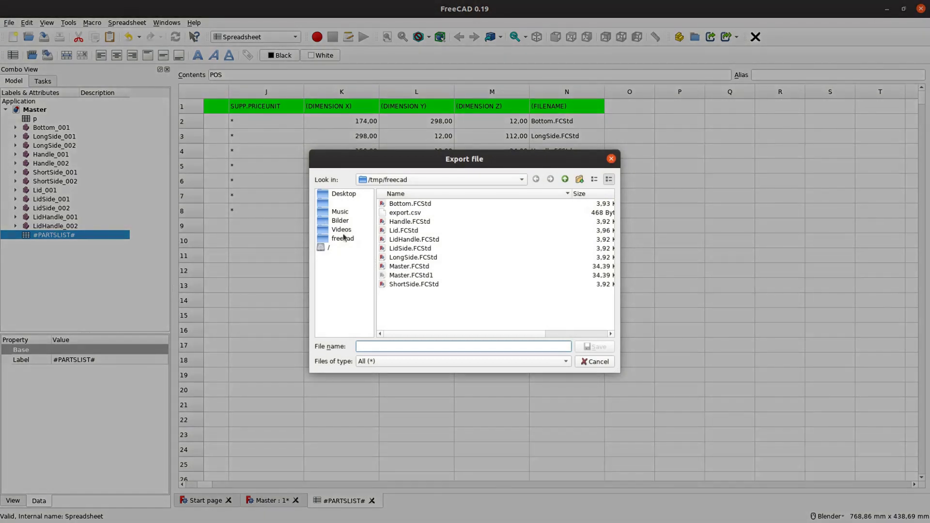
pyautogui.click(405, 213)
pyautogui.click(596, 347)
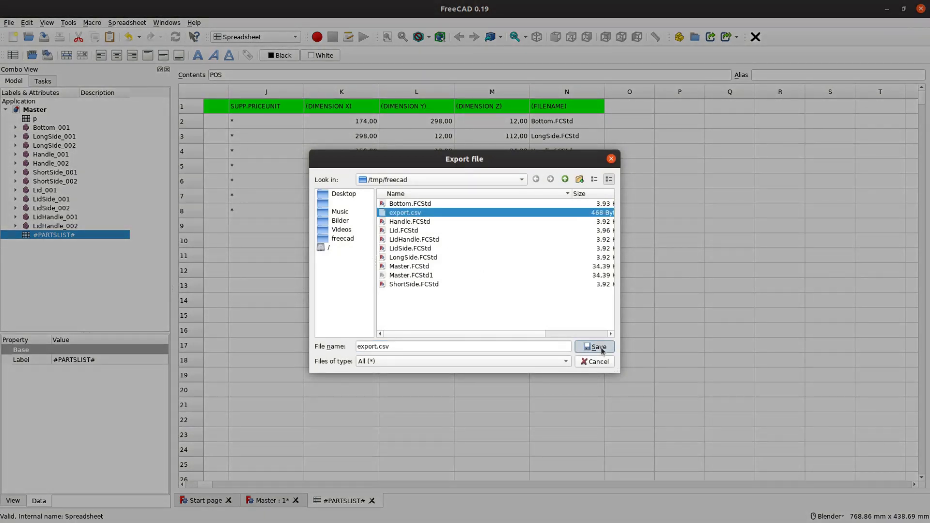
pyautogui.click(458, 284)
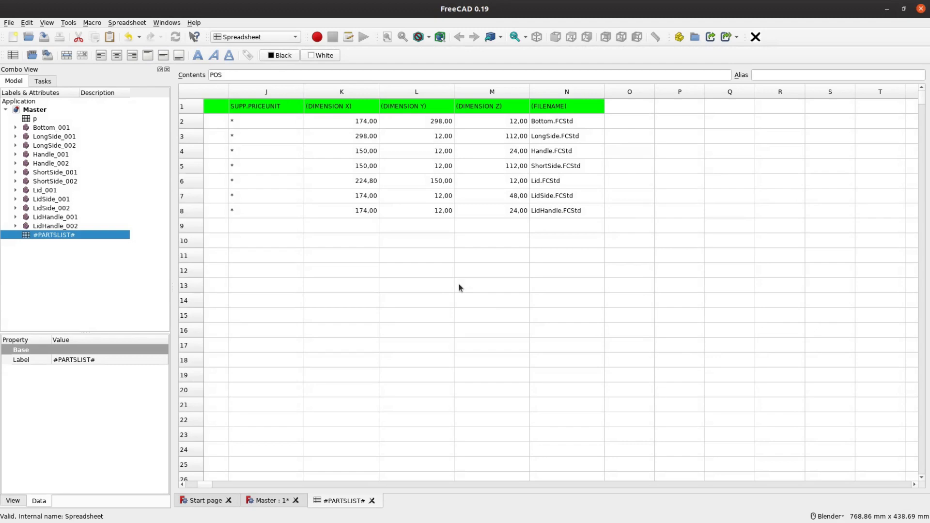
pyautogui.hotkey('alt', 'Tab')
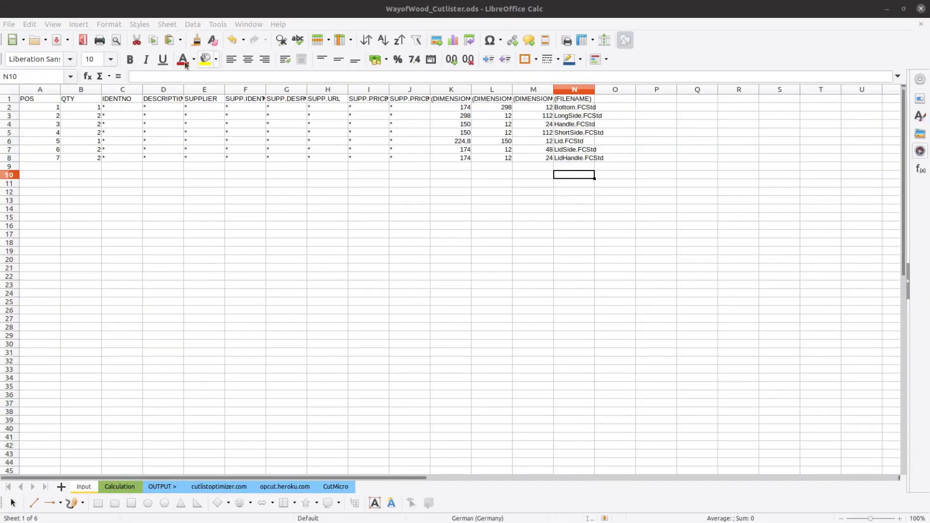
# Step: Open export.csv in Calc with fields split on Tab
pyautogui.click(10, 24)
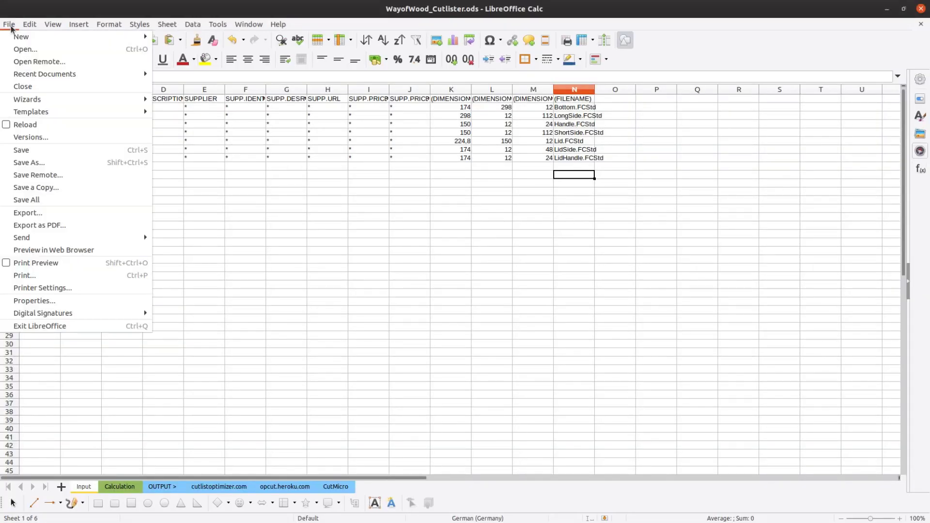
pyautogui.click(40, 50)
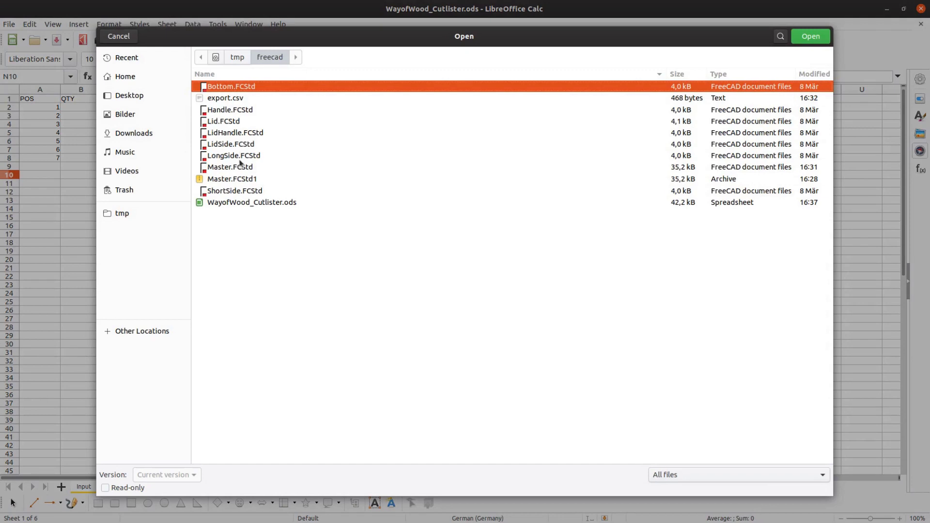
pyautogui.click(235, 100)
pyautogui.click(807, 36)
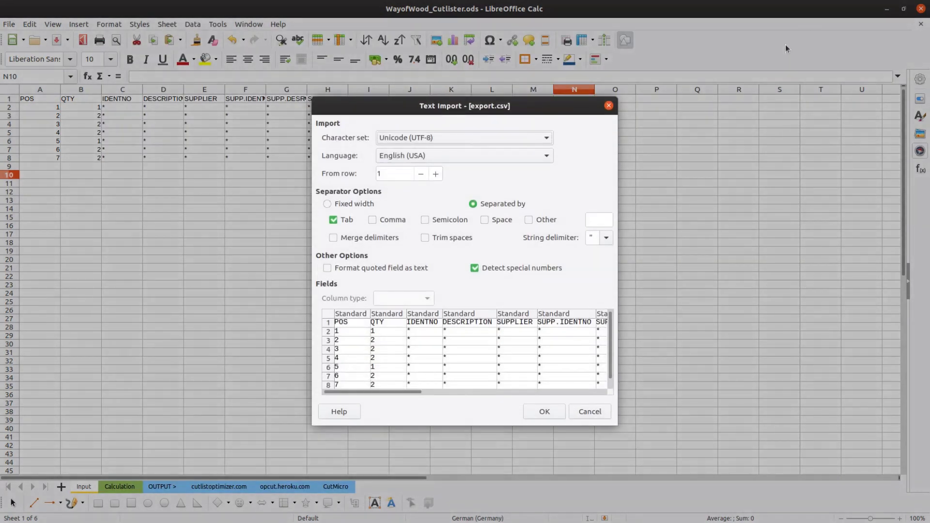
pyautogui.click(341, 220)
pyautogui.click(334, 220)
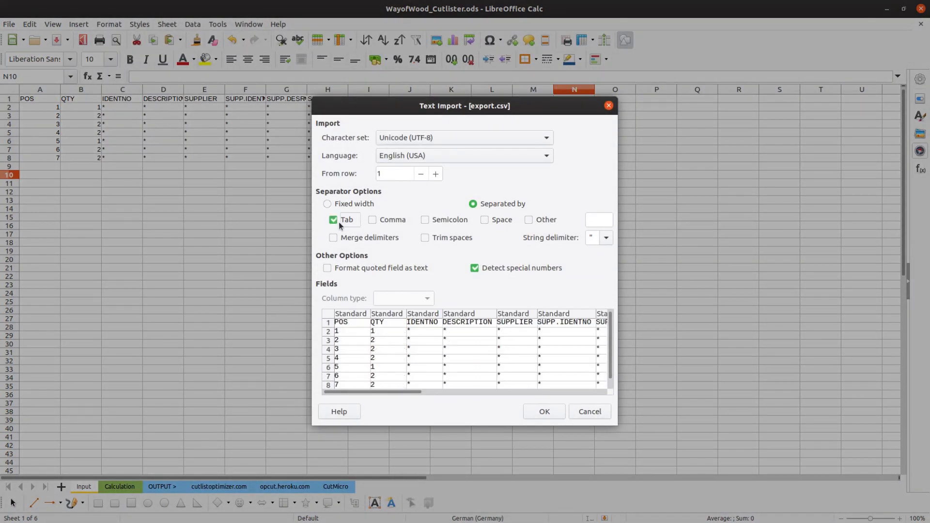
pyautogui.click(545, 412)
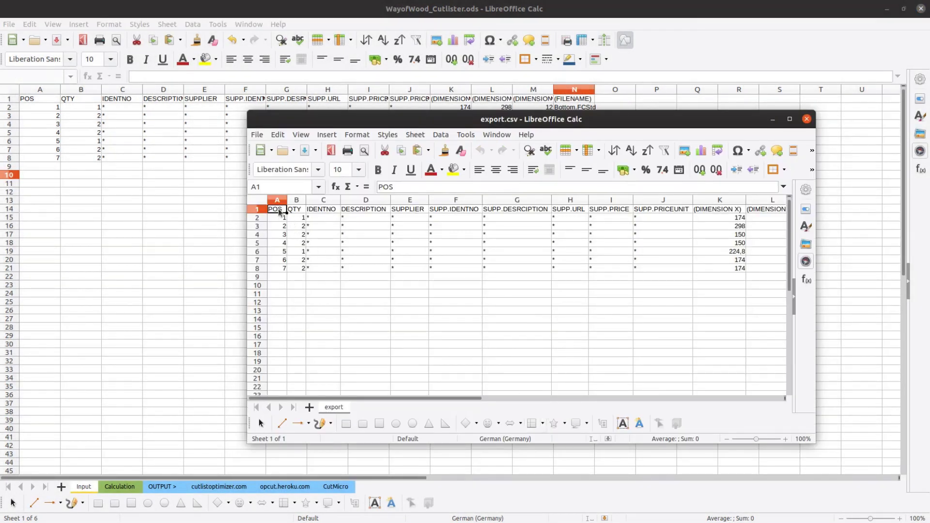
# Step: Copy the whole parts table and clear the old data from the Input sheet
pyautogui.hotkey('ctrl', 'shift', 'Down')
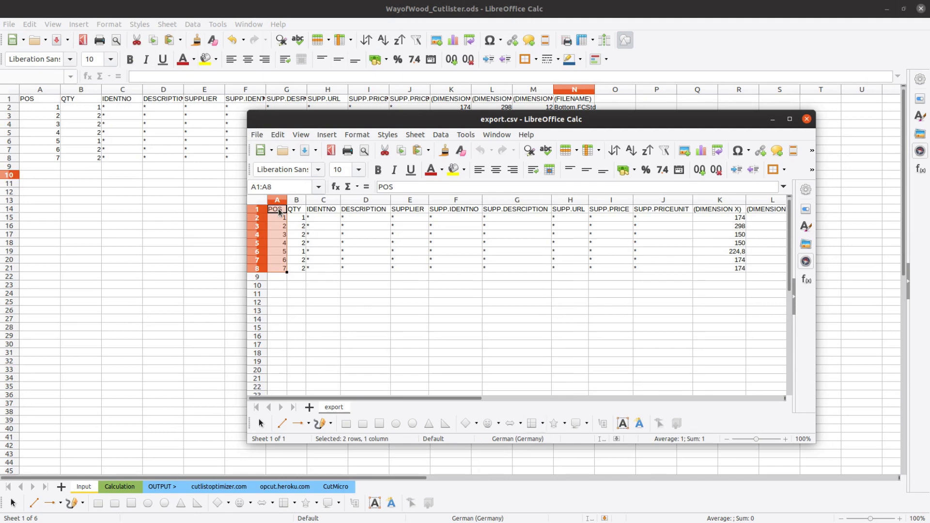
pyautogui.hotkey('ctrl', 'shift', 'Right')
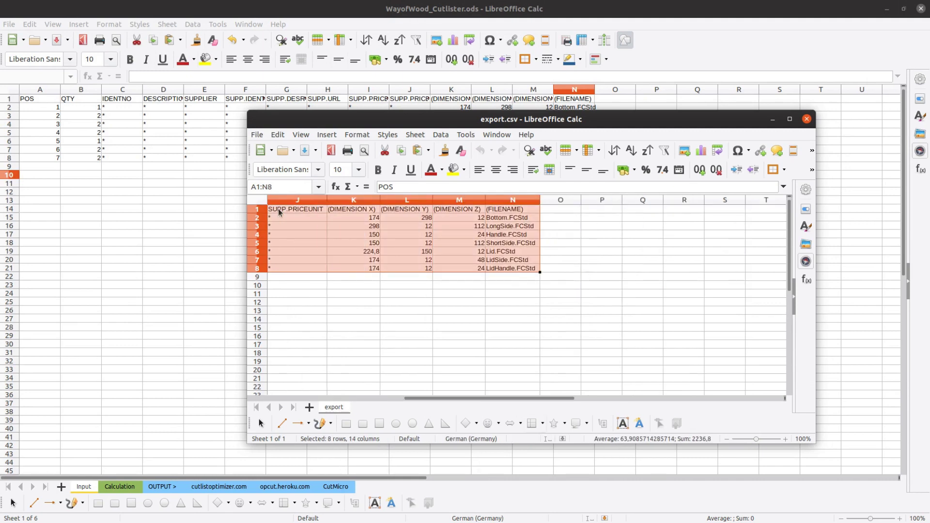
pyautogui.rightClick(319, 229)
pyautogui.click(354, 246)
pyautogui.click(39, 103)
pyautogui.hotkey('ctrl', 'z')
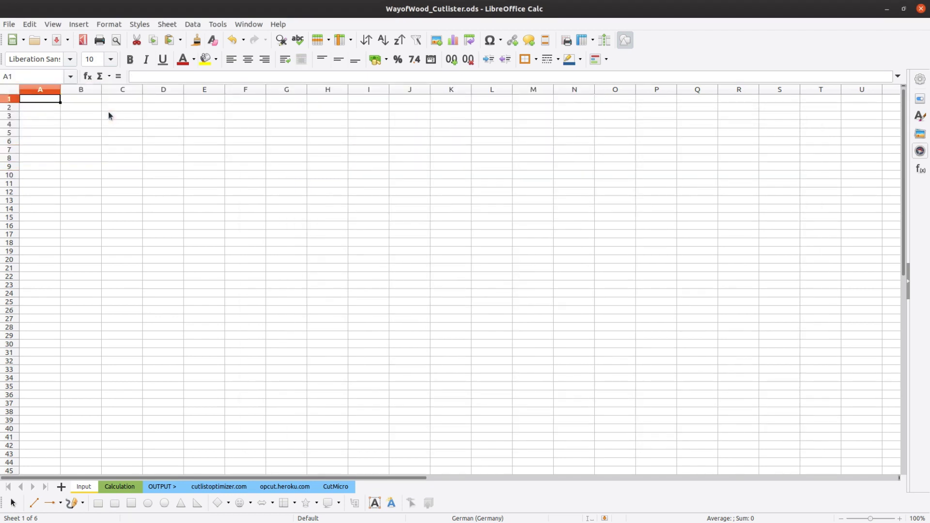
# Step: Paste the parts table at A1 of the Input sheet and view the Calculation sheet
pyautogui.rightClick(46, 99)
pyautogui.click(77, 131)
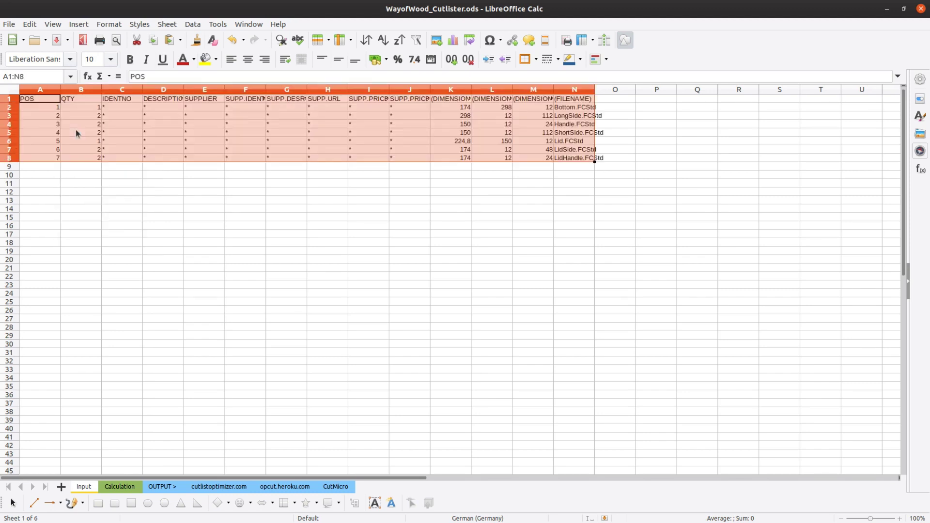
pyautogui.click(124, 179)
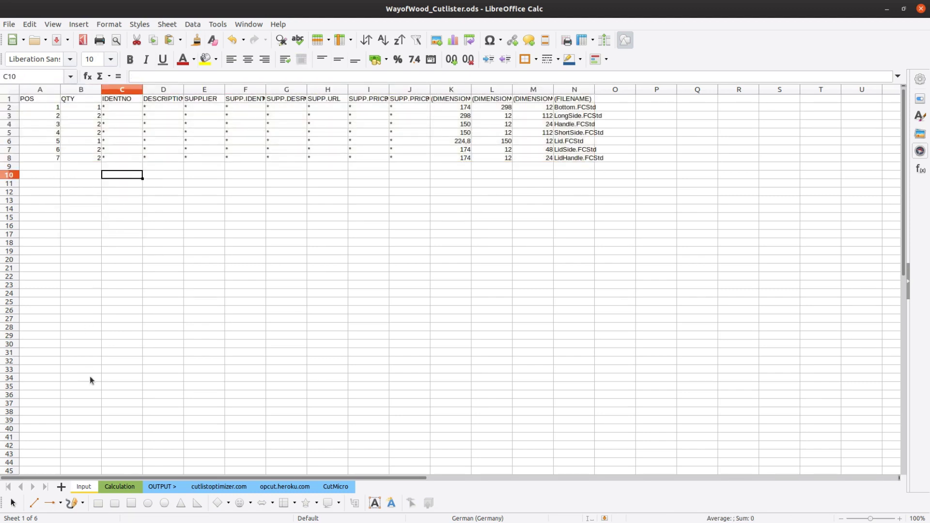
pyautogui.click(123, 489)
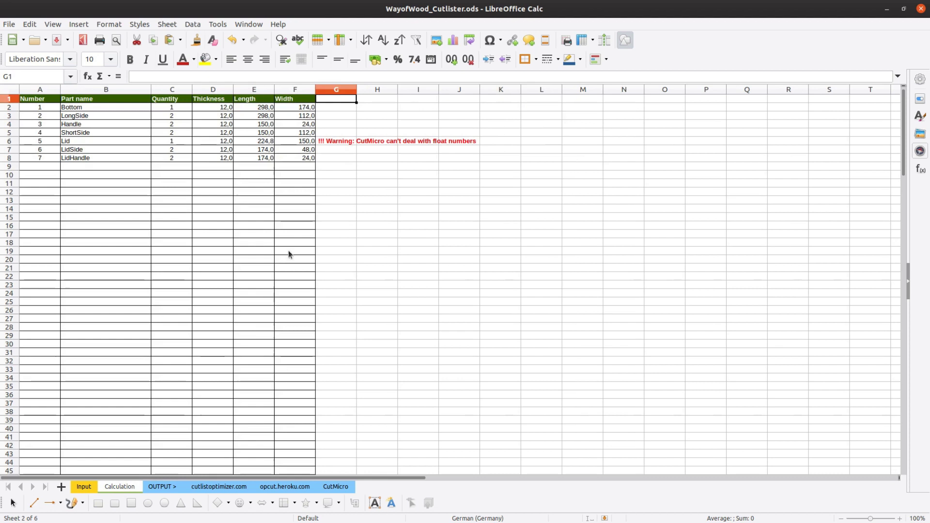
# Step: Change the Lid's 224,8 dimension to 225, recheck Calculation, then view the cutlistoptimizer.com sheet
pyautogui.click(339, 141)
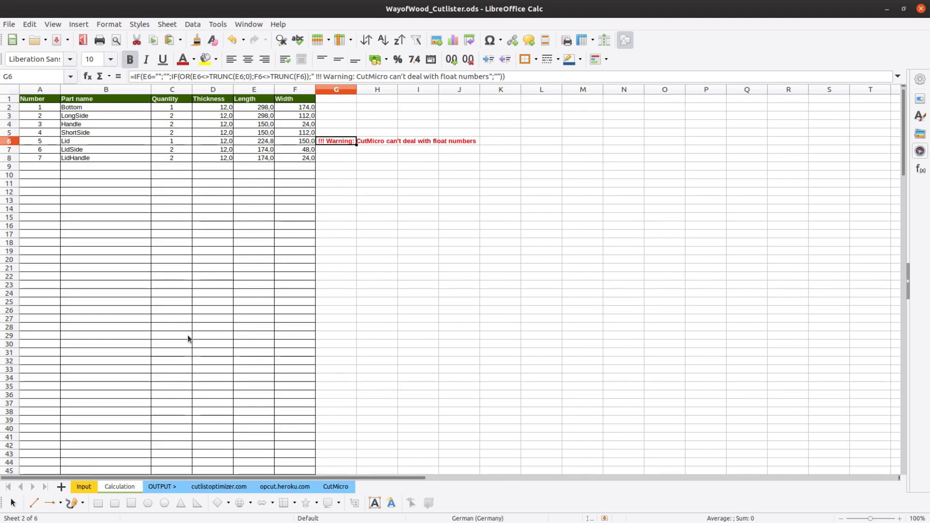
pyautogui.click(85, 487)
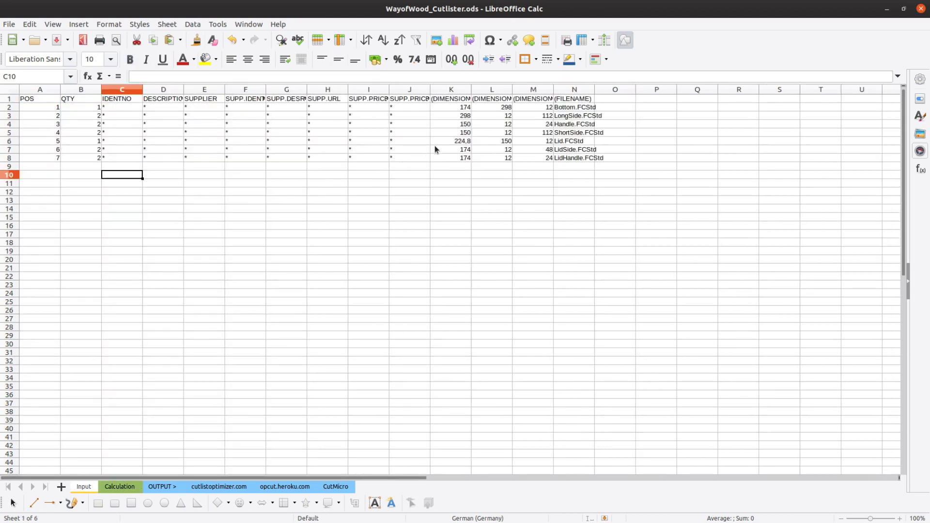
pyautogui.click(451, 141)
pyautogui.write('225')
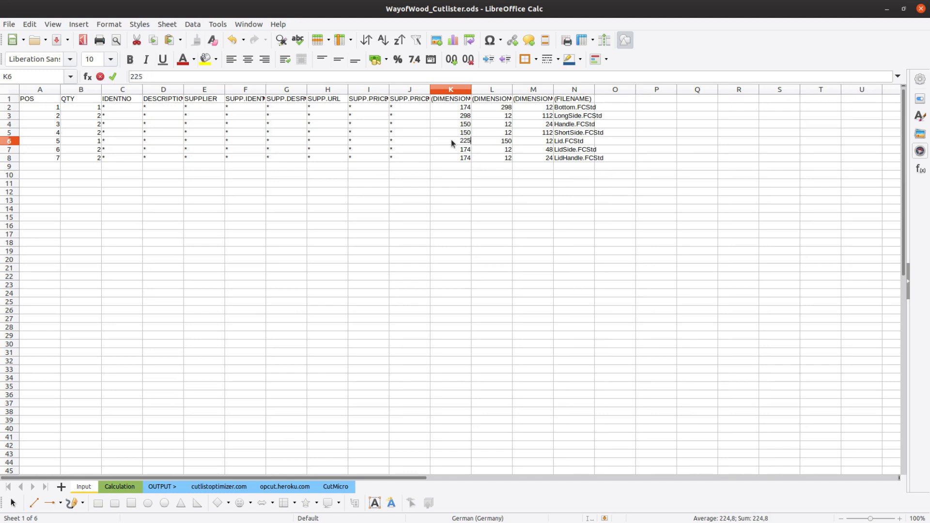
pyautogui.press('Return')
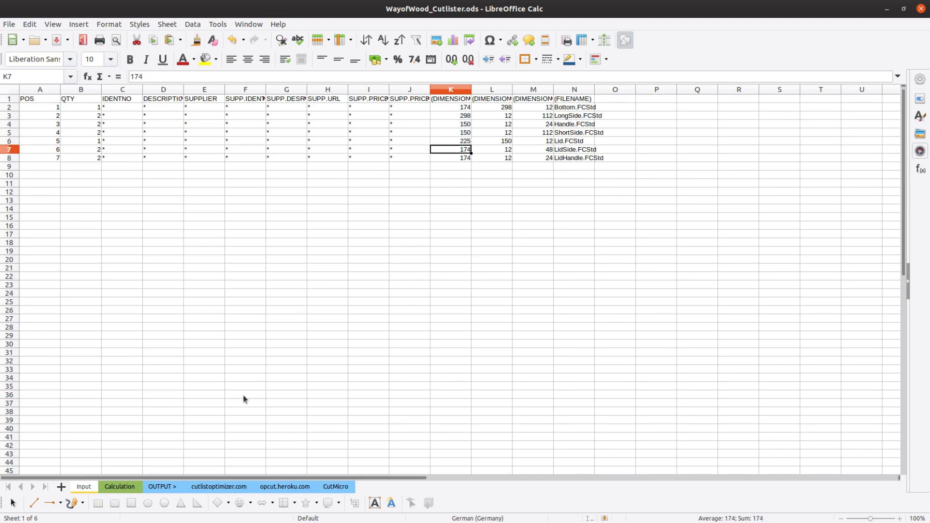
pyautogui.click(119, 487)
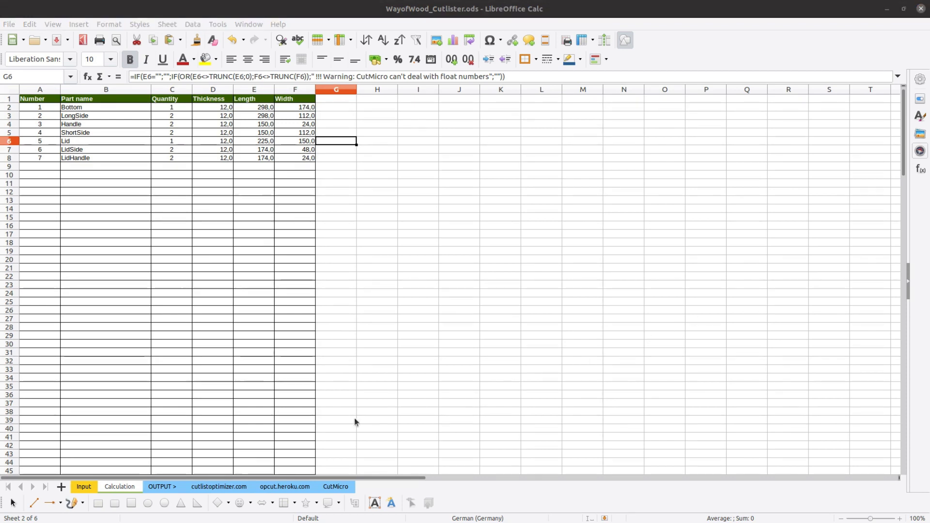
pyautogui.click(216, 487)
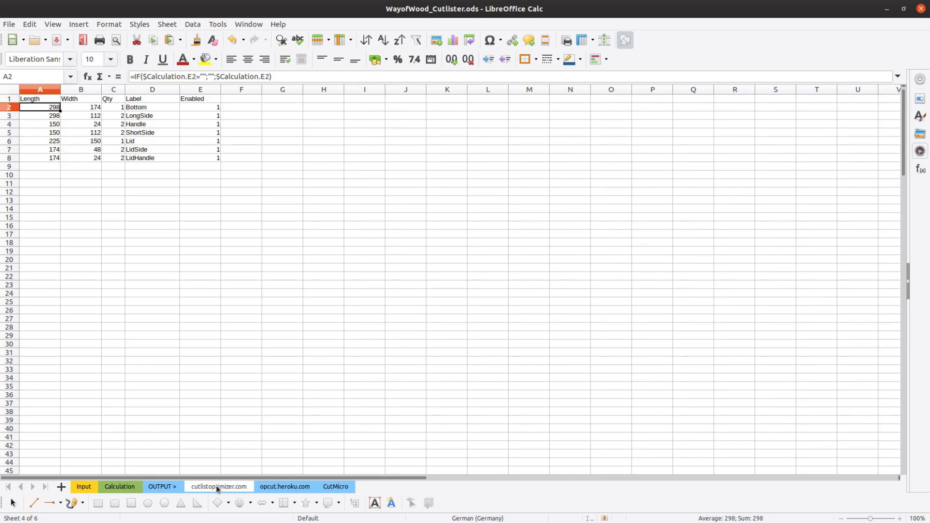
# Step: Save the sheet as Text CSV WayofWood_CutlistOptimizer.csv with a comma field delimiter
pyautogui.click(9, 25)
pyautogui.click(36, 188)
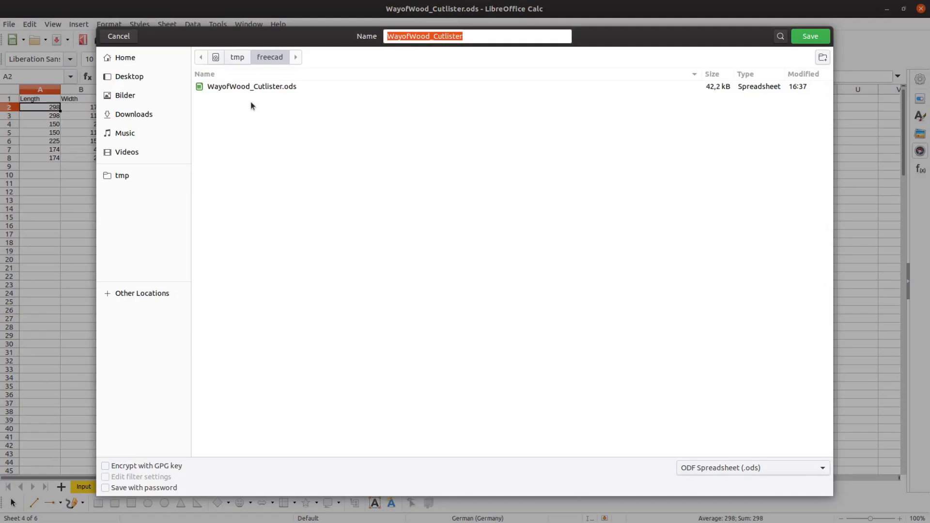
pyautogui.click(779, 464)
pyautogui.scroll(-4, 779, 464)
pyautogui.scroll(-3, 780, 464)
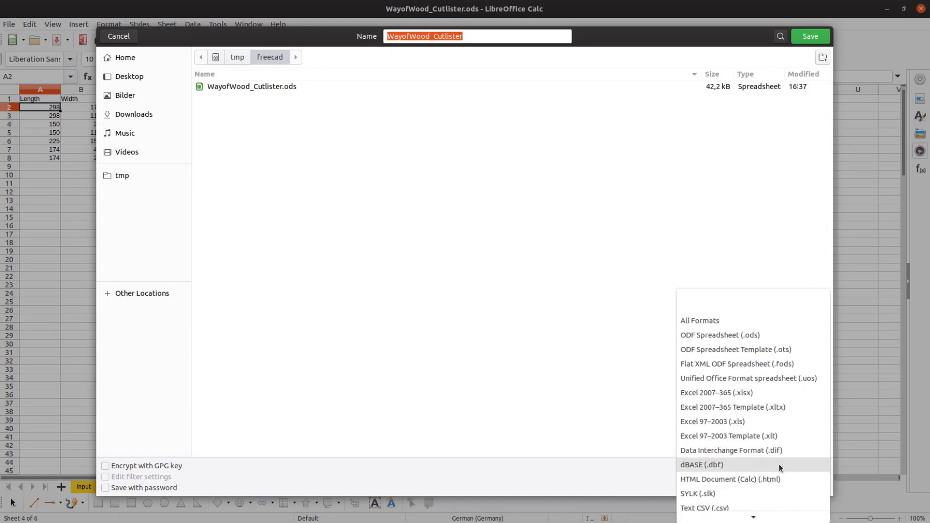
pyautogui.click(749, 487)
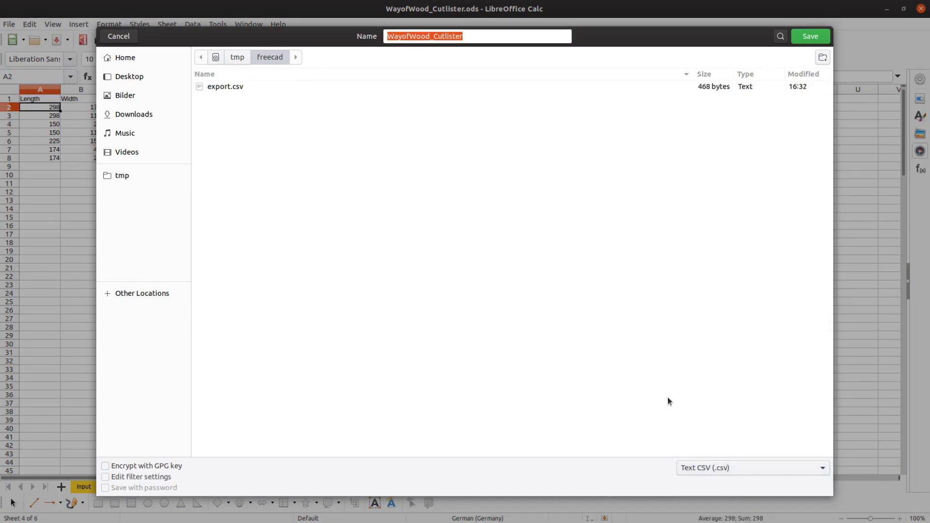
pyautogui.click(465, 37)
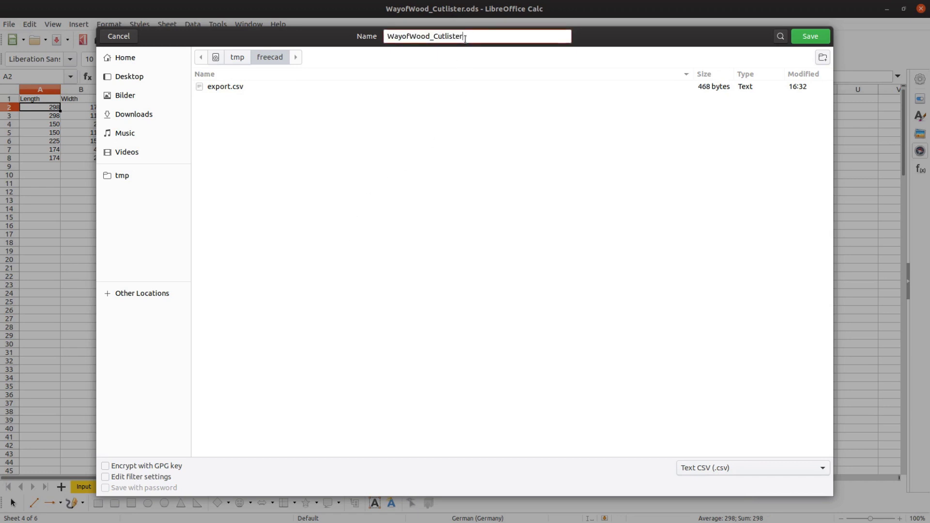
pyautogui.press('BackSpace')
pyautogui.press('BackSpace')
pyautogui.click(105, 477)
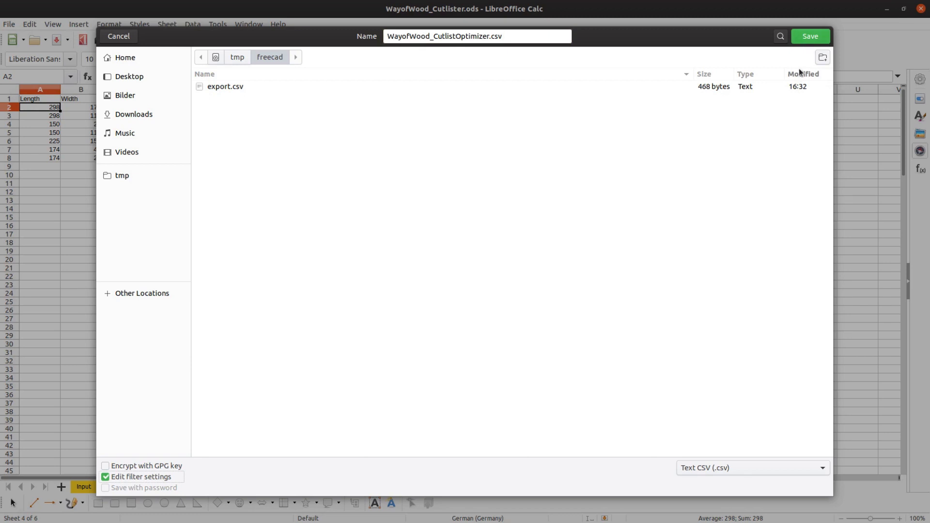
pyautogui.click(804, 38)
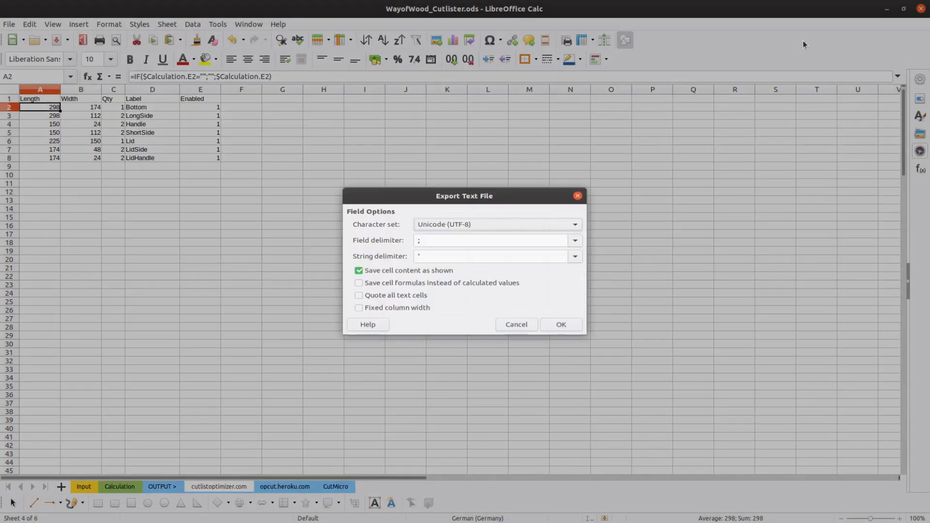
pyautogui.click(574, 238)
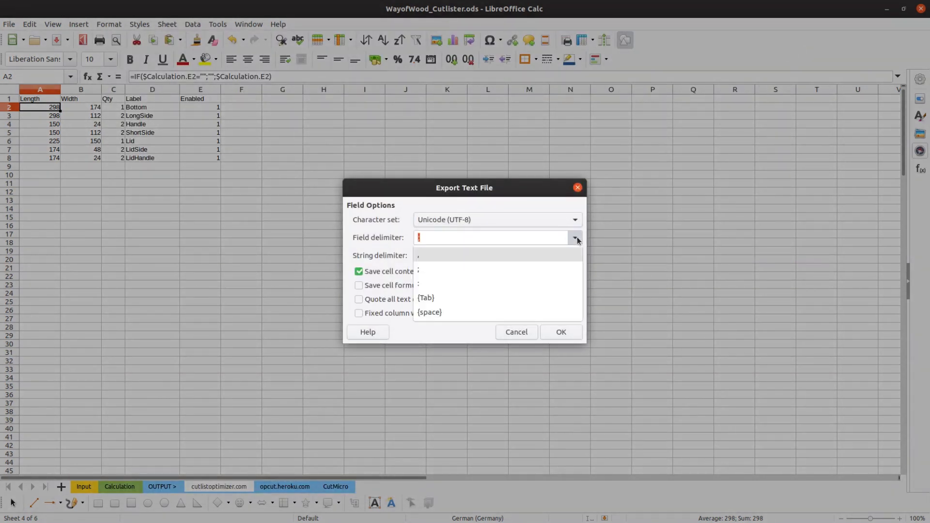
pyautogui.click(445, 257)
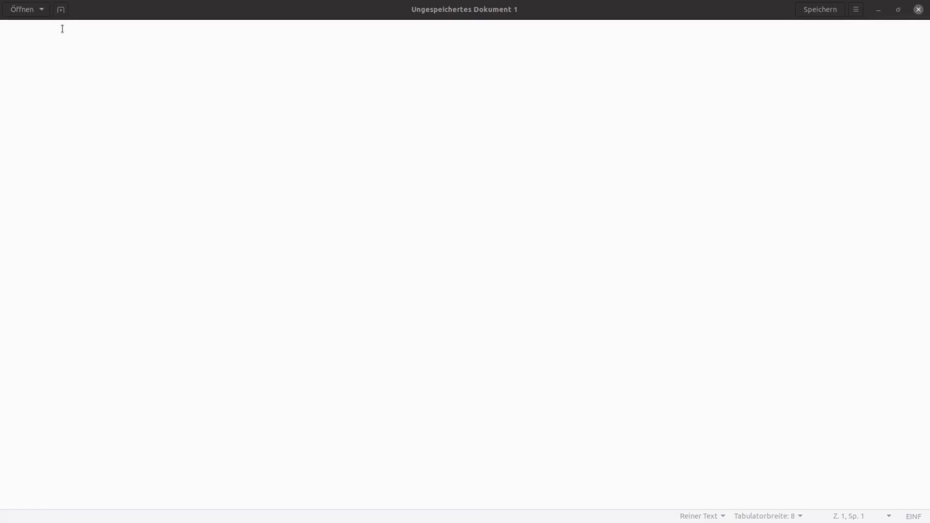
# Step: Open WayofWood_CutlistOptimizer.csv from gedit's recent documents and save it
pyautogui.click(36, 15)
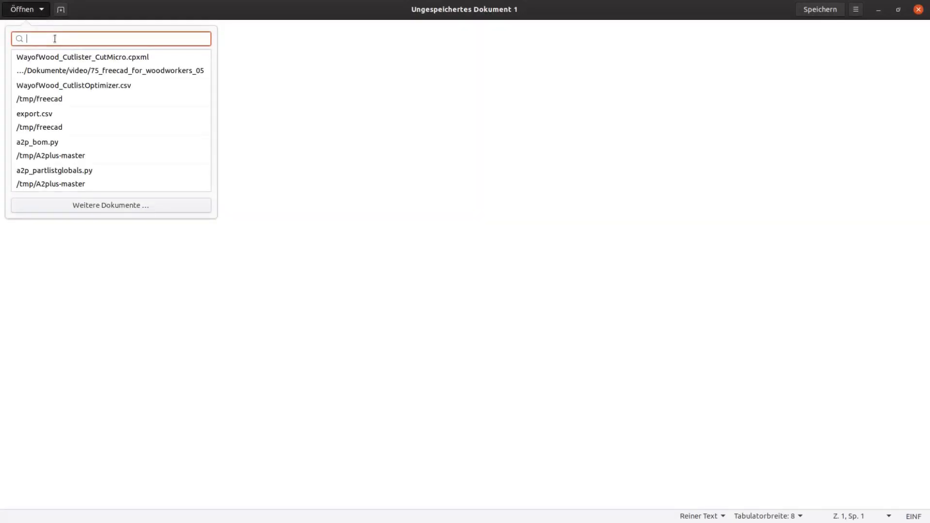
pyautogui.click(85, 87)
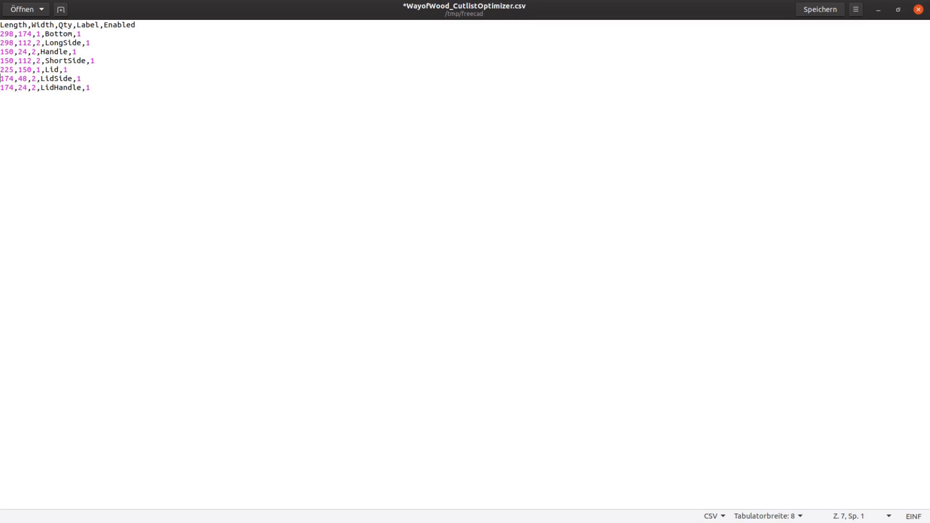
pyautogui.click(810, 9)
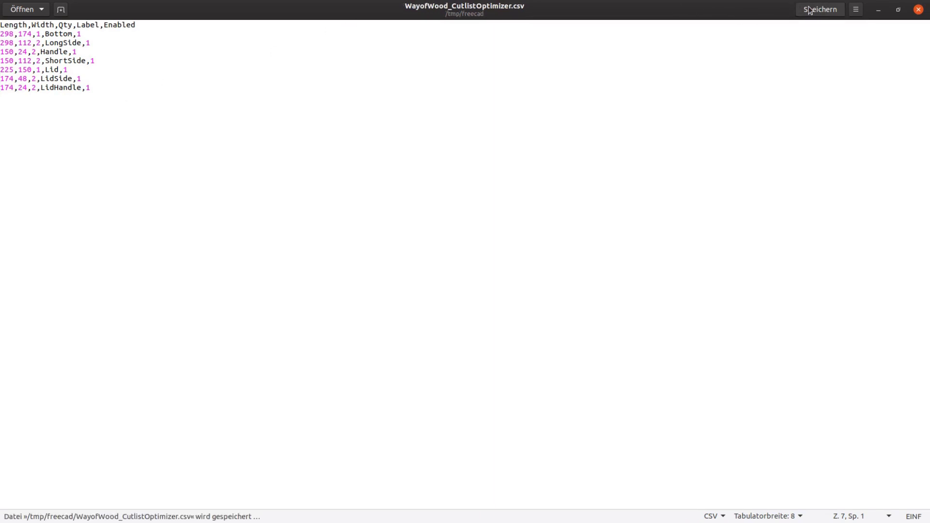
# Step: Enter a 400 × 500 stock sheet row labelled Stock in CutList Optimizer
pyautogui.hotkey('alt', 'Tab')
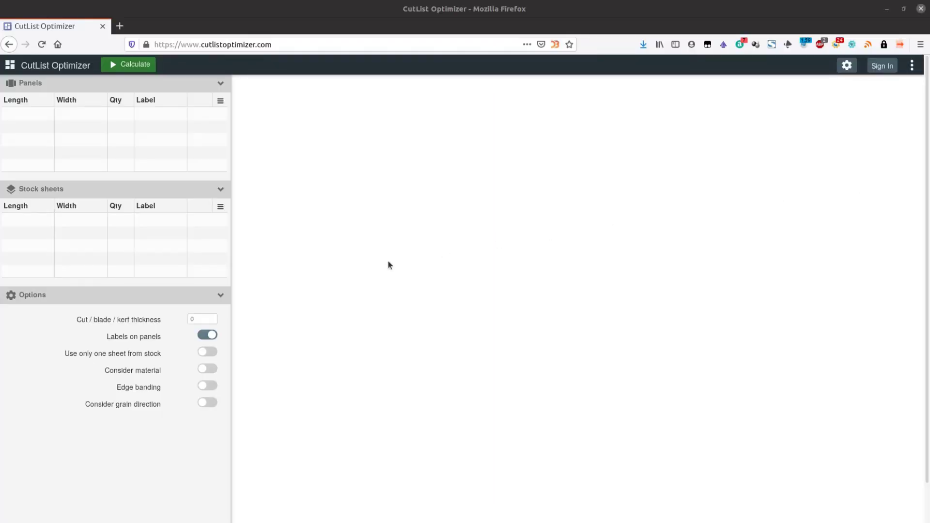
pyautogui.click(38, 219)
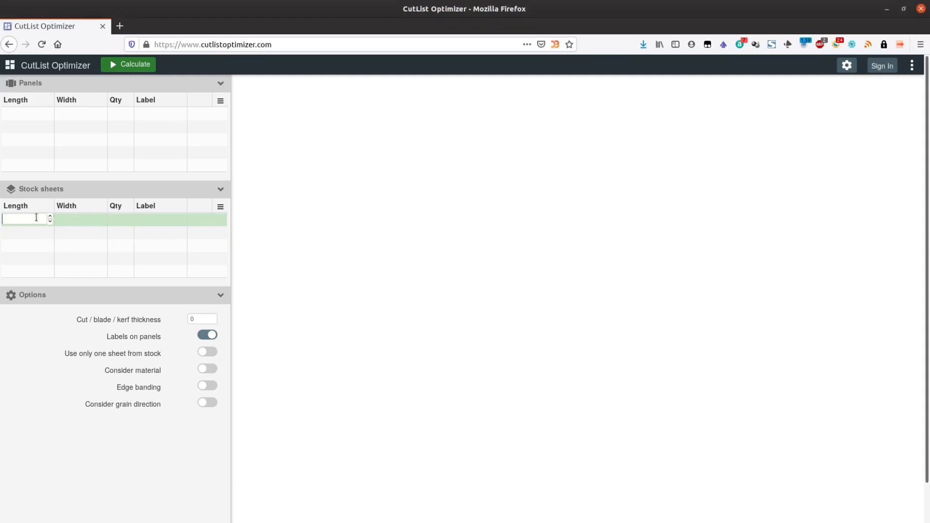
pyautogui.write('400')
pyautogui.press('Tab')
pyautogui.write('500')
pyautogui.press('Tab')
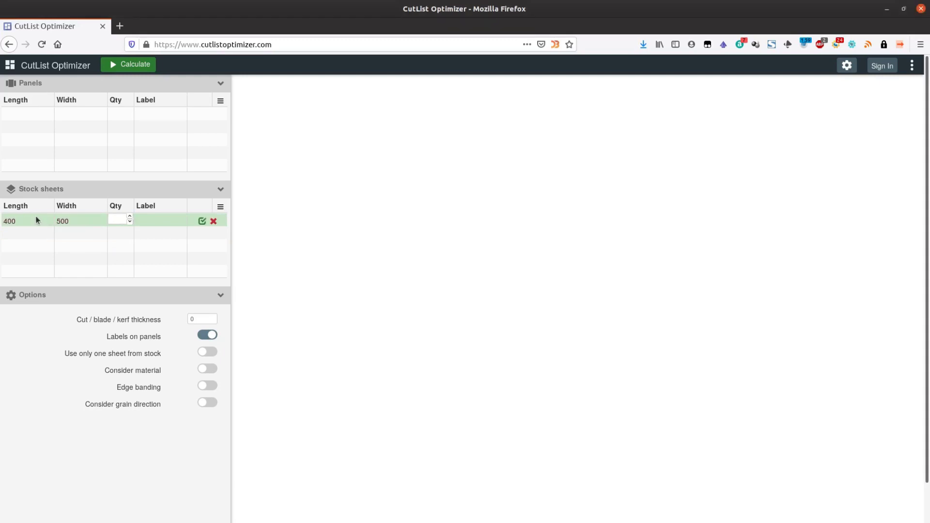
pyautogui.press('Tab')
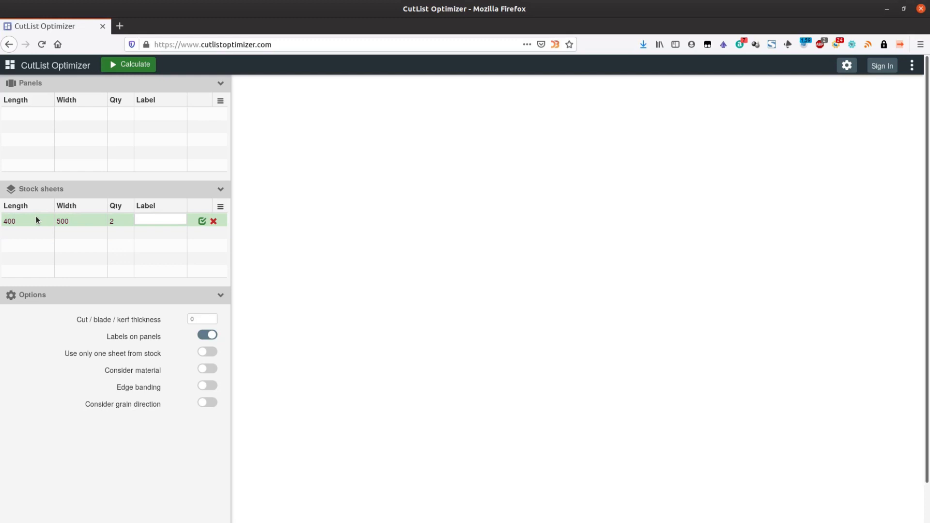
pyautogui.write('Stock')
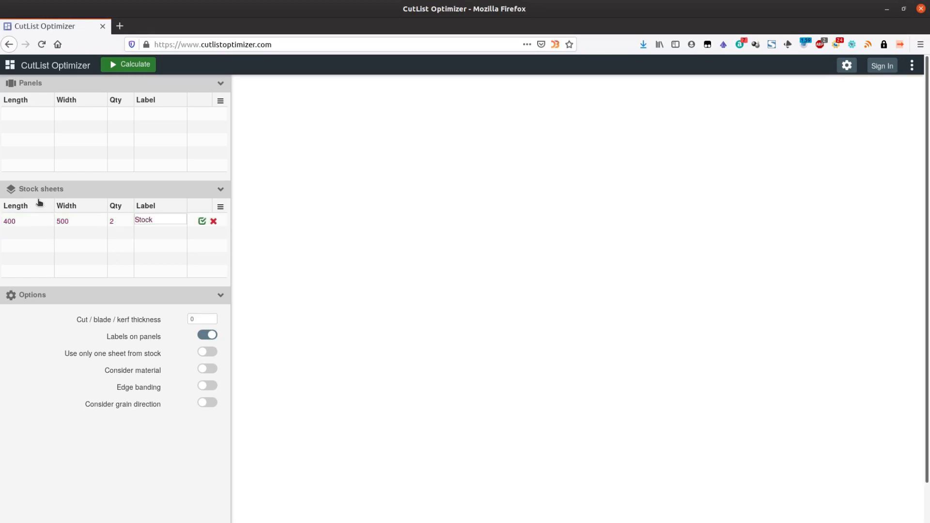
# Step: Import the panels from WayofWood_CutlistOptimizer.csv and calculate the cutting layout
pyautogui.click(220, 101)
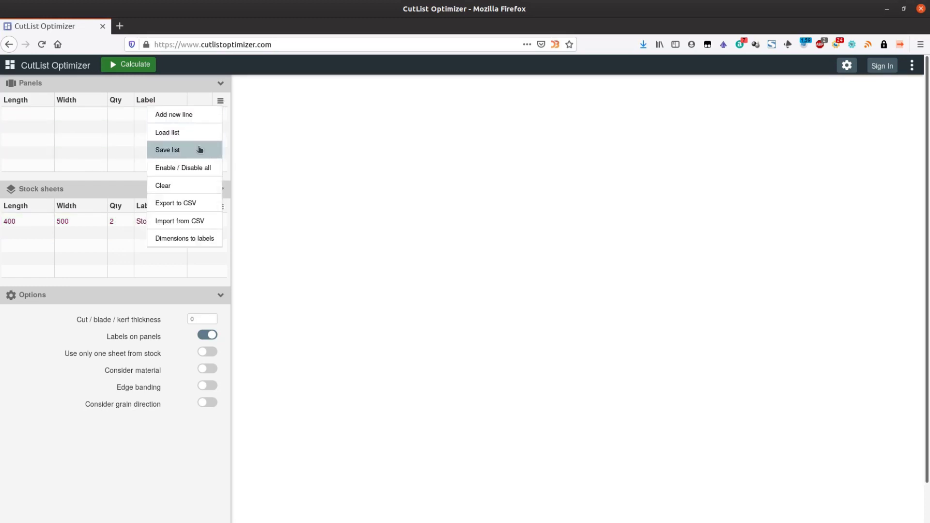
pyautogui.click(194, 220)
pyautogui.click(301, 99)
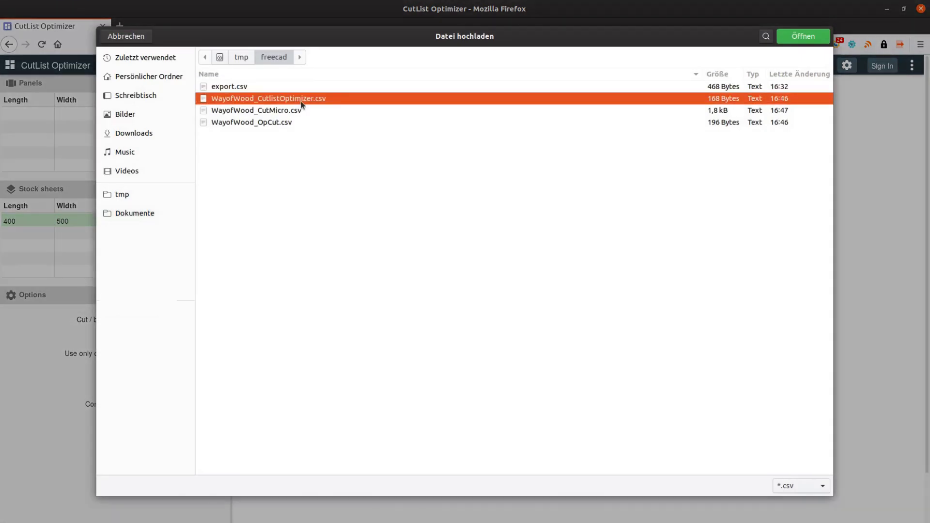
pyautogui.click(795, 37)
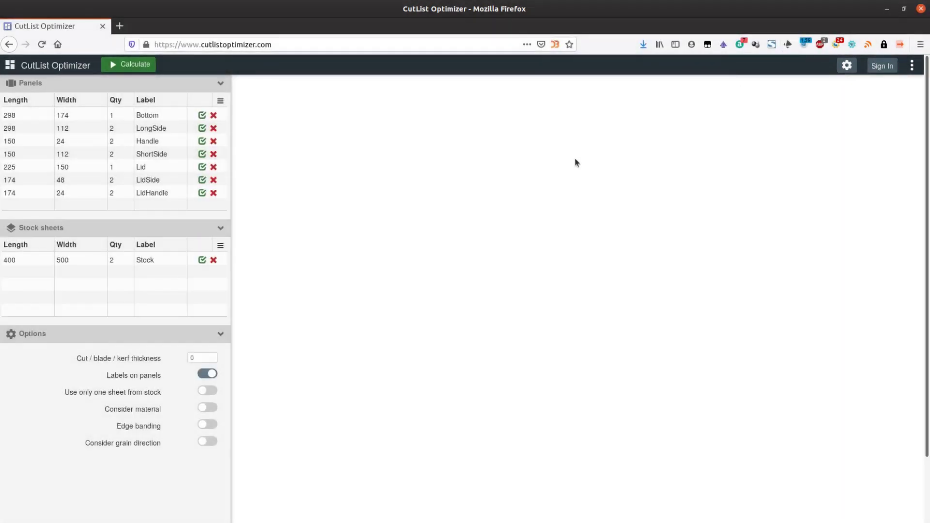
pyautogui.click(129, 64)
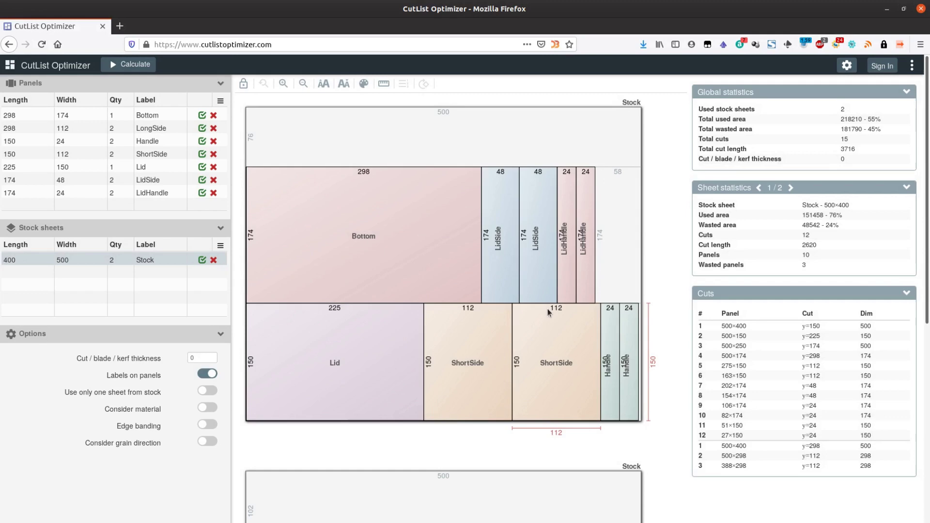
# Step: Export the calculated layout to PDF with the suggested file name
pyautogui.scroll(-5, 548, 309)
pyautogui.scroll(3, 547, 309)
pyautogui.scroll(2, 547, 309)
pyautogui.click(911, 68)
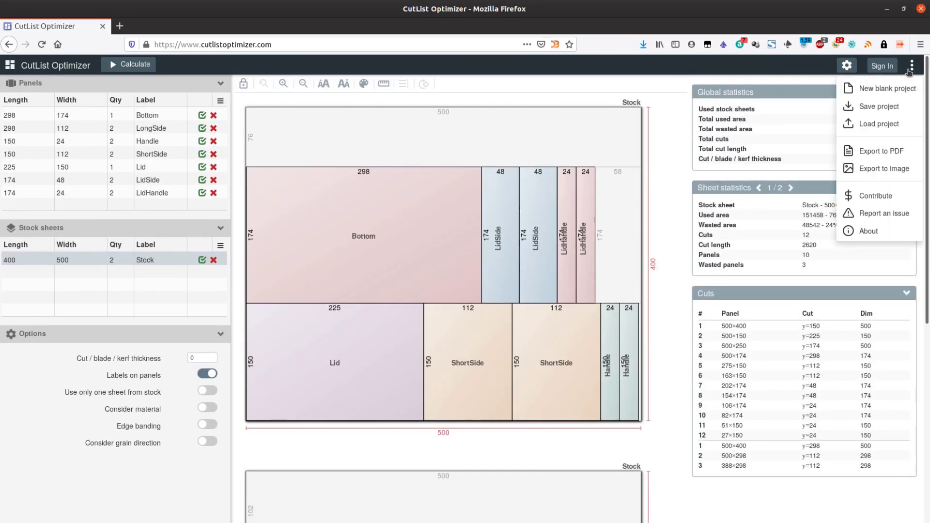
pyautogui.click(862, 150)
pyautogui.click(587, 164)
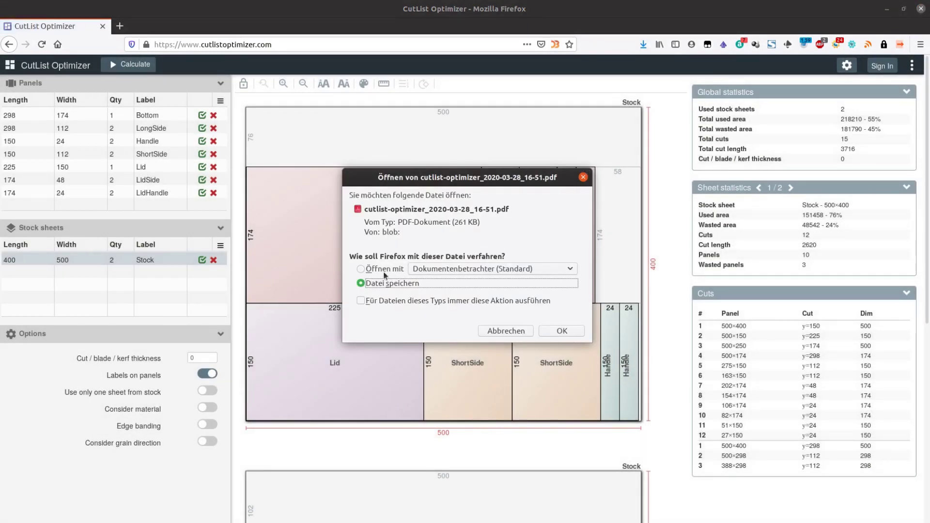
# Step: Review the PDF maximized in Document Viewer, then return to LibreOffice Calc
pyautogui.click(384, 270)
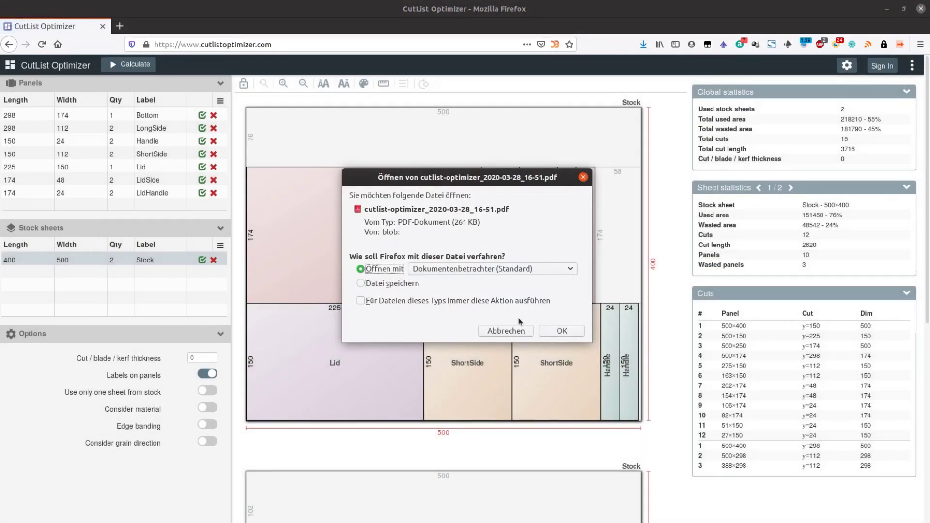
pyautogui.click(546, 328)
pyautogui.click(279, 28)
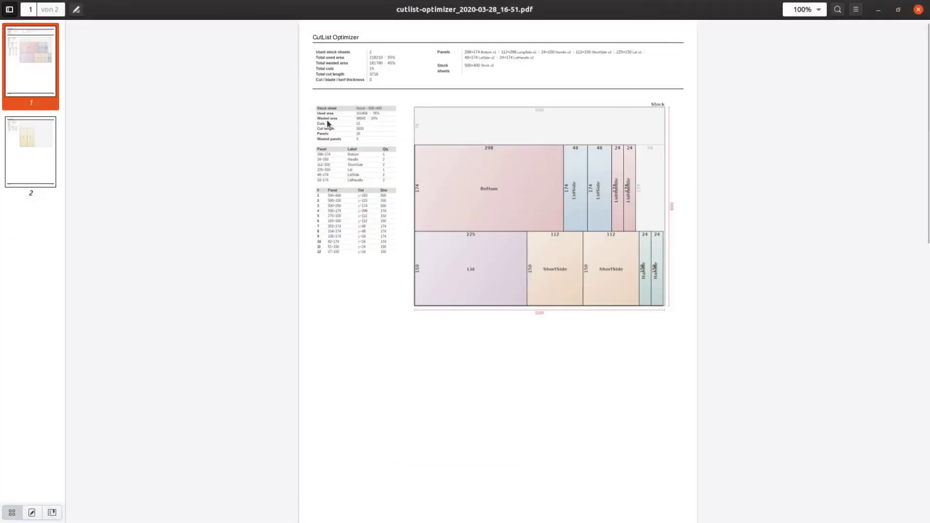
pyautogui.scroll(-10, 465, 210)
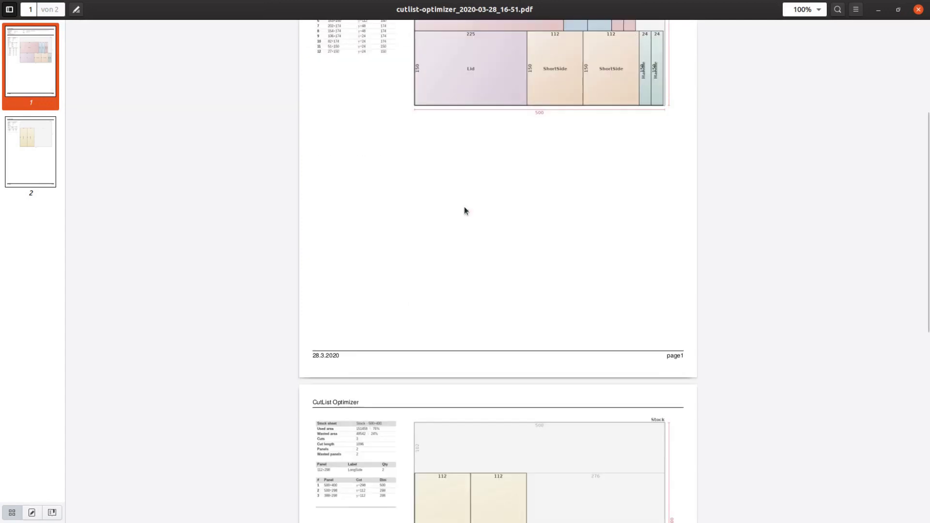
pyautogui.scroll(7, 464, 210)
pyautogui.scroll(3, 464, 210)
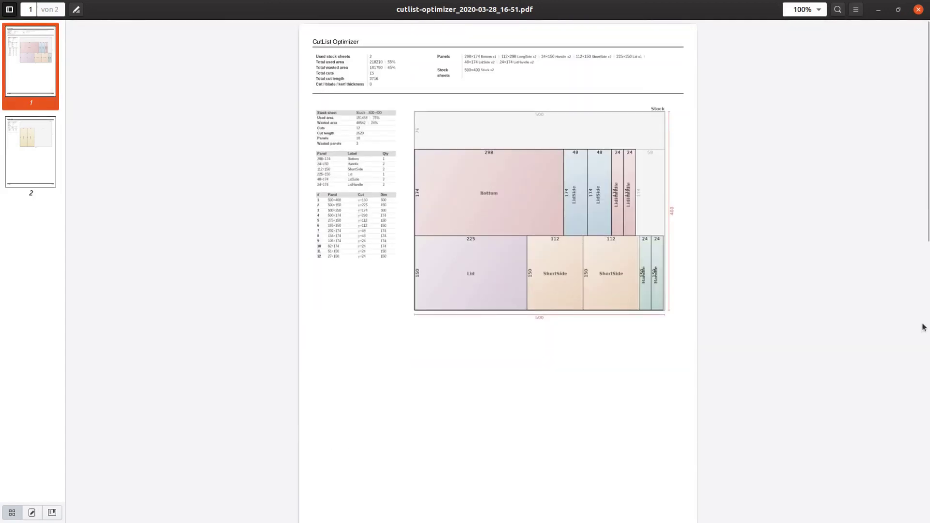
pyautogui.hotkey('alt', 'Tab')
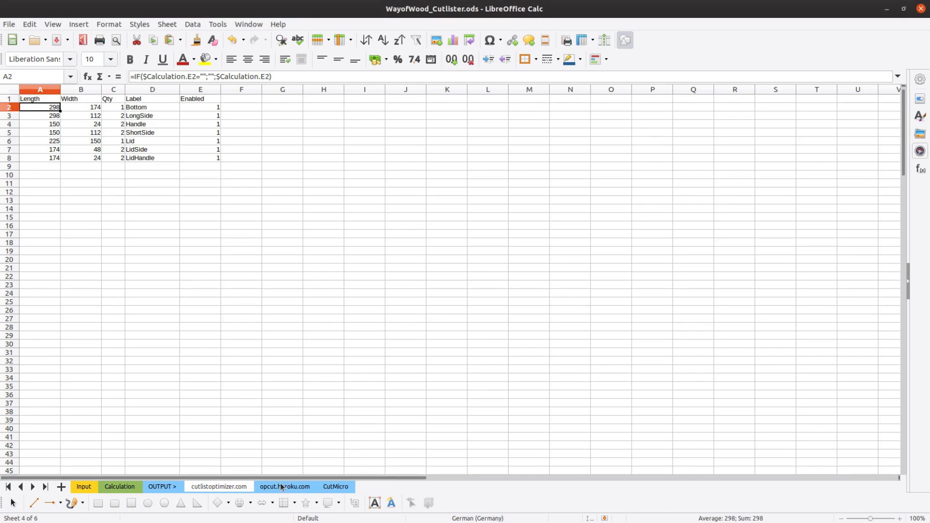
# Step: Save the opcut.heroku.com sheet under a new name as Text CSV
pyautogui.click(281, 487)
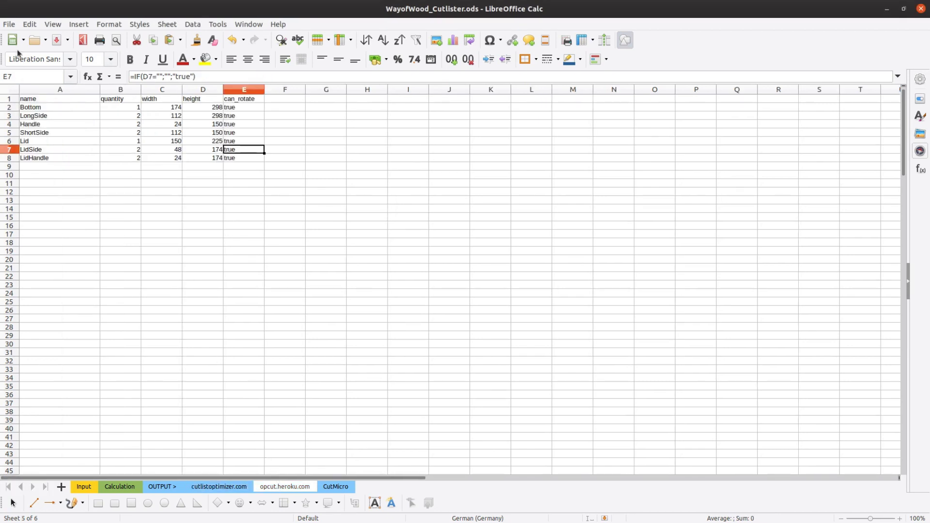
pyautogui.click(9, 24)
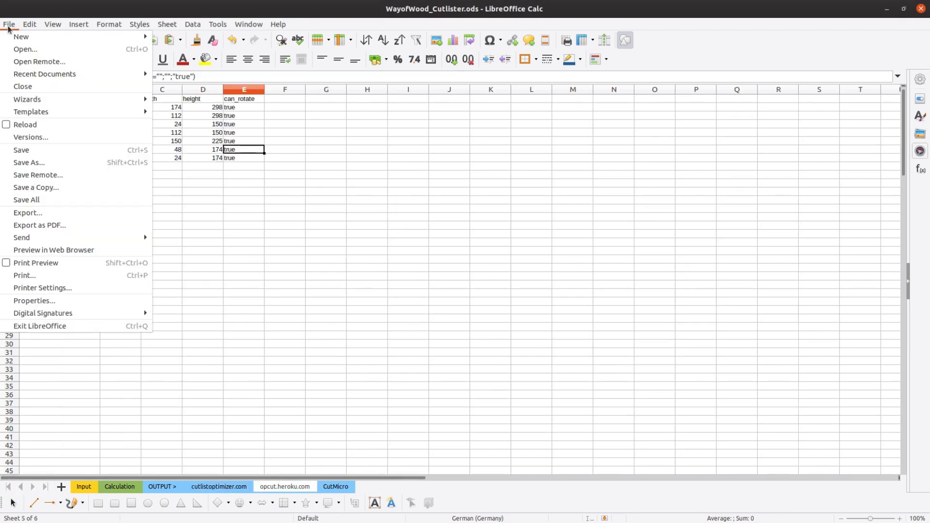
pyautogui.click(36, 163)
pyautogui.click(753, 468)
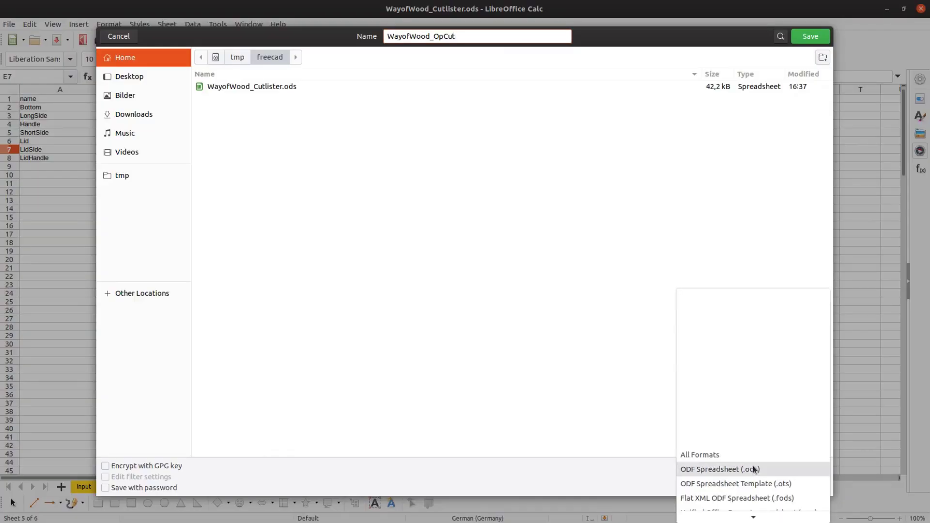
pyautogui.scroll(-5, 753, 466)
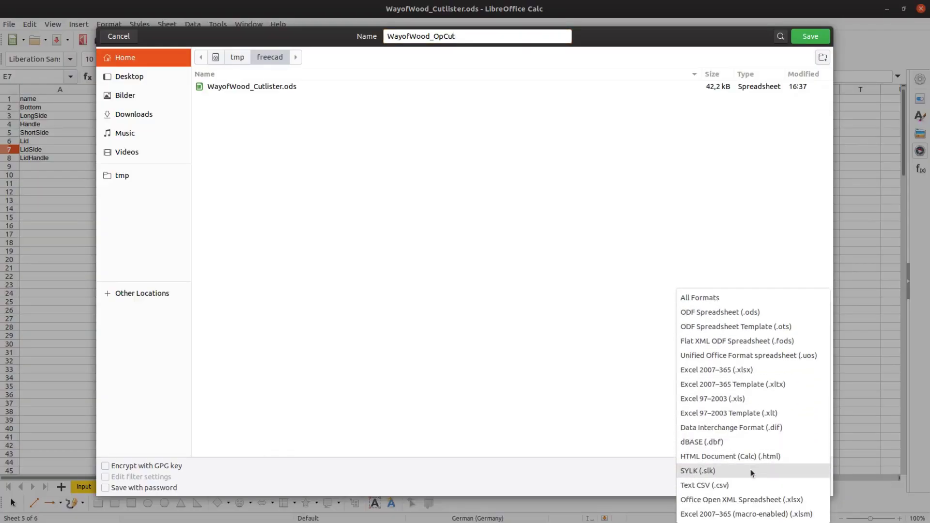
pyautogui.click(746, 482)
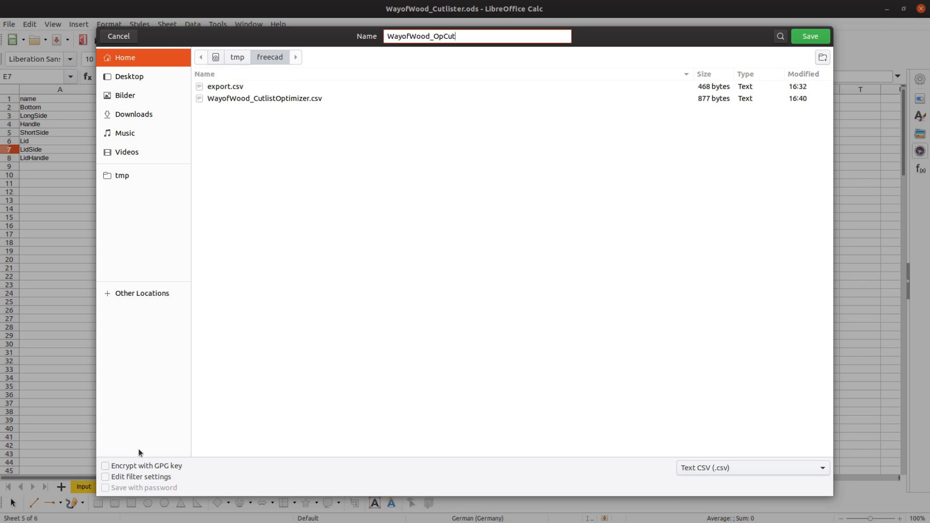
# Step: Save it as WayofWood_OpCut with semicolon as the field delimiter
pyautogui.click(105, 477)
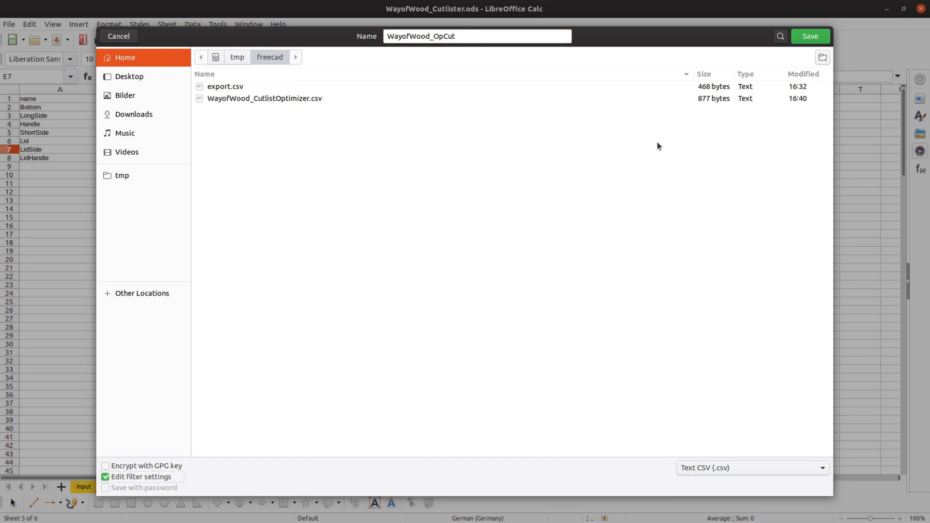
pyautogui.click(814, 42)
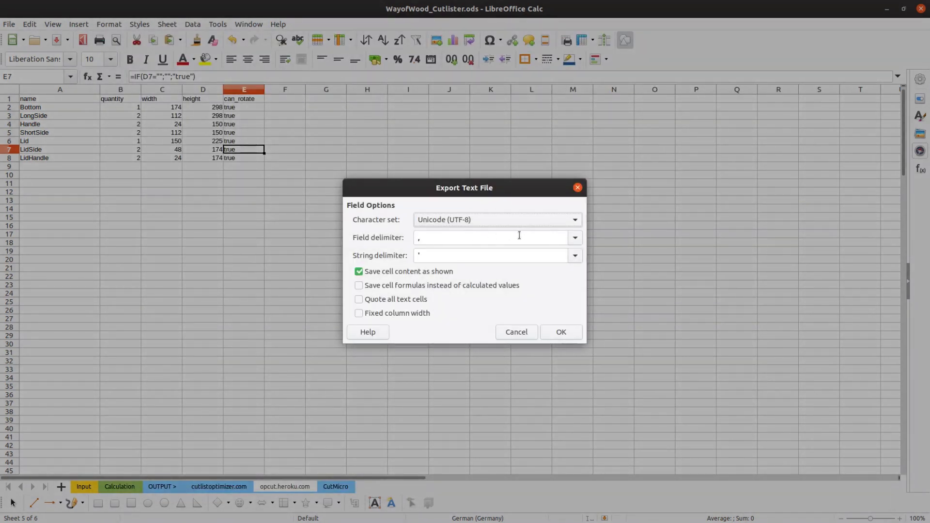
pyautogui.click(575, 237)
pyautogui.click(489, 271)
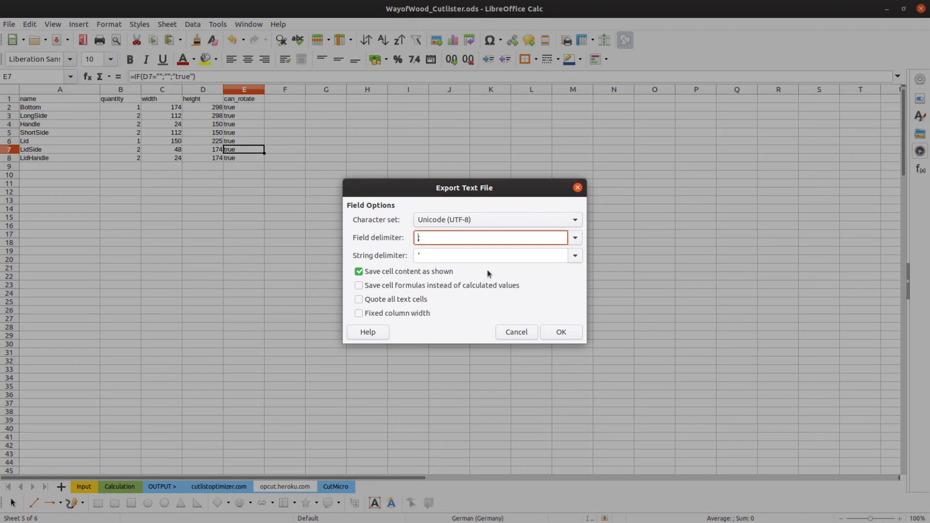
# Step: Write the CSV, then delete the trailing semicolon-only rows in gedit
pyautogui.click(555, 336)
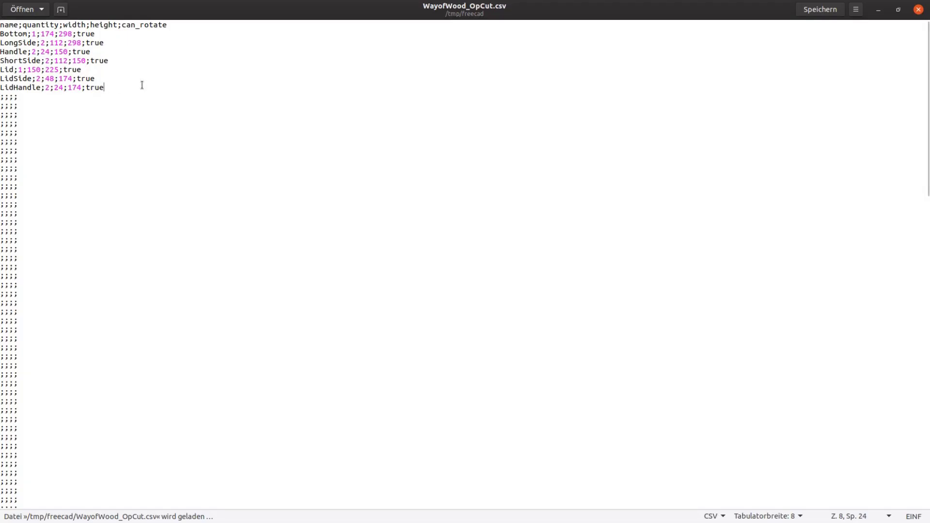
pyautogui.press('Right')
pyautogui.hotkey('shift', 'Down')
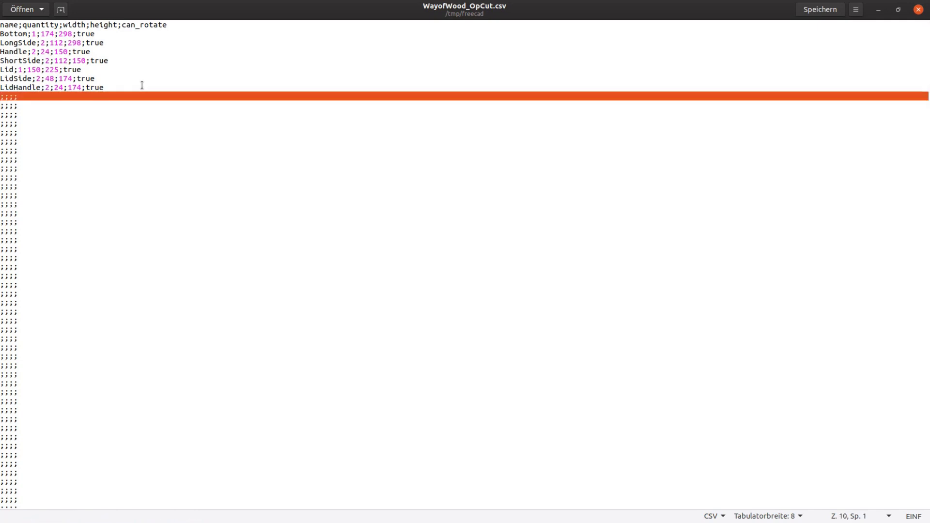
pyautogui.hotkey('ctrl', 'shift', 'End')
pyautogui.press('Delete')
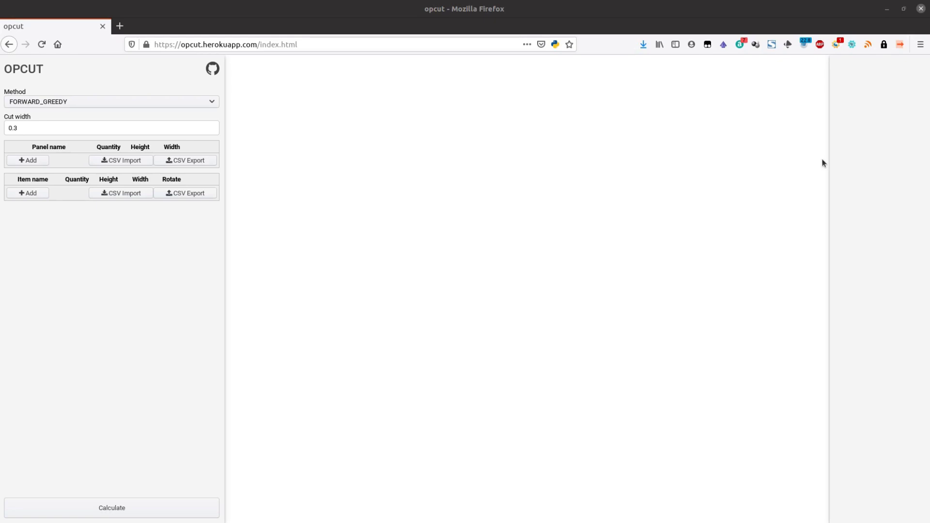
# Step: Add a stock panel in OpCut: quantity 2, height 400, width 500
pyautogui.click(36, 162)
pyautogui.click(125, 160)
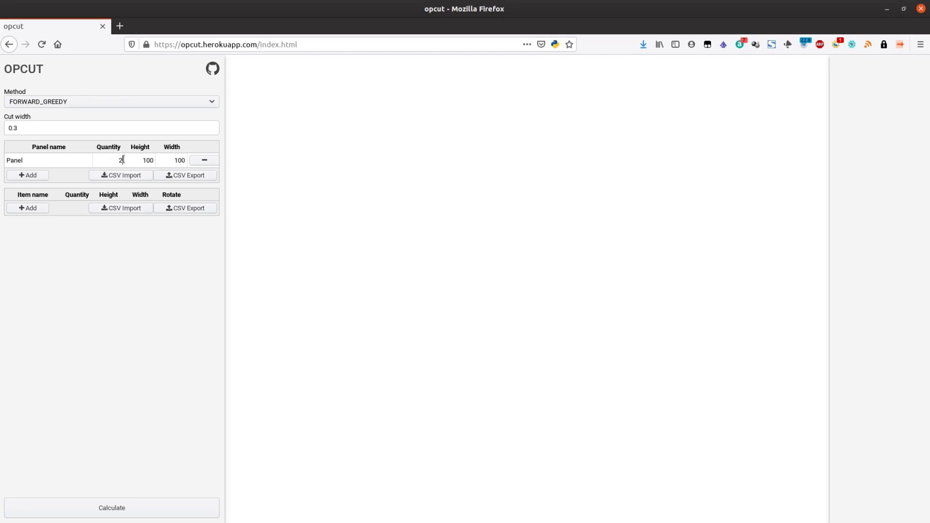
pyautogui.doubleClick(140, 159)
pyautogui.write('400')
pyautogui.doubleClick(176, 162)
pyautogui.write('5')
# Step: Import WayofWood_OpCut.csv items, calculate, and view the Panel 1 and Panel 2 layouts
pyautogui.click(139, 209)
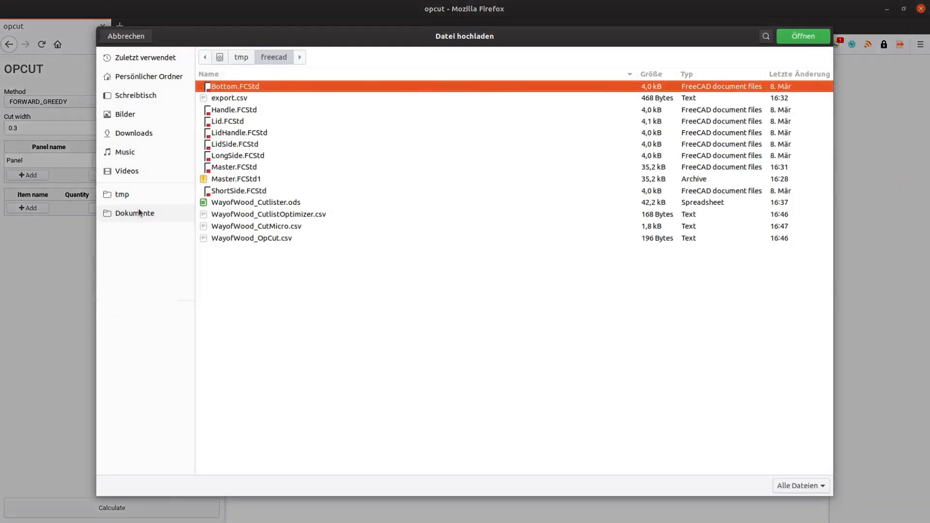
pyautogui.click(297, 238)
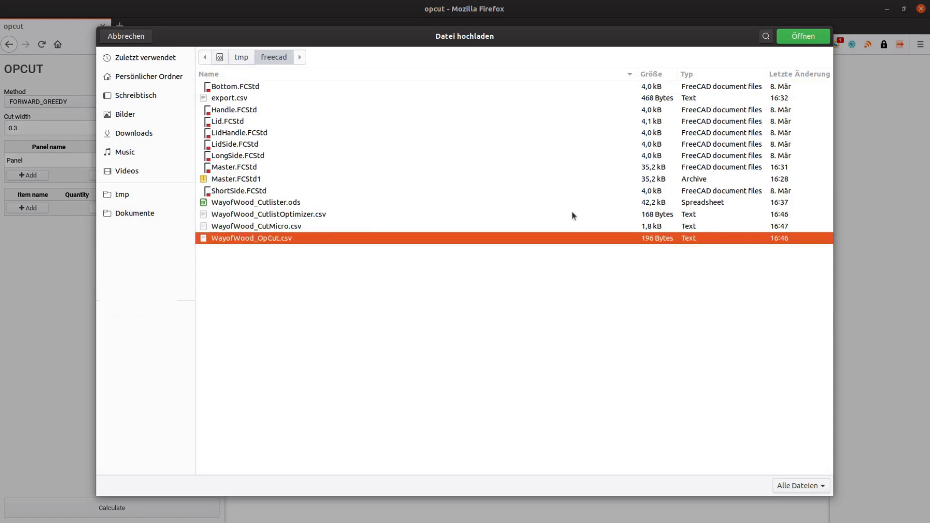
pyautogui.click(793, 42)
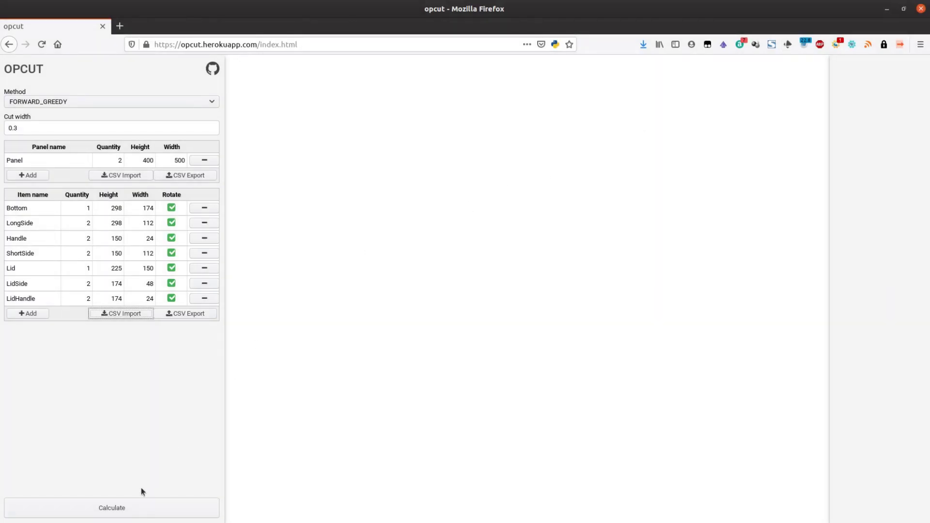
pyautogui.click(134, 509)
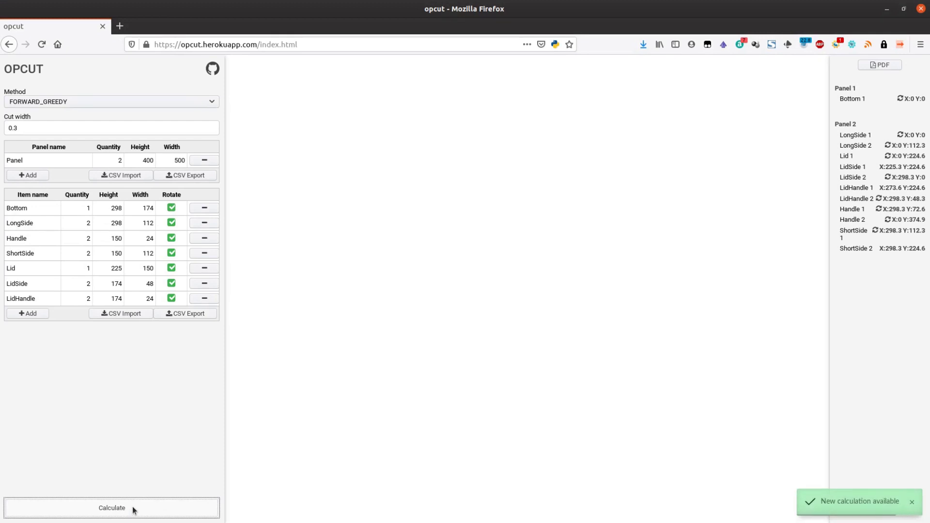
pyautogui.click(846, 90)
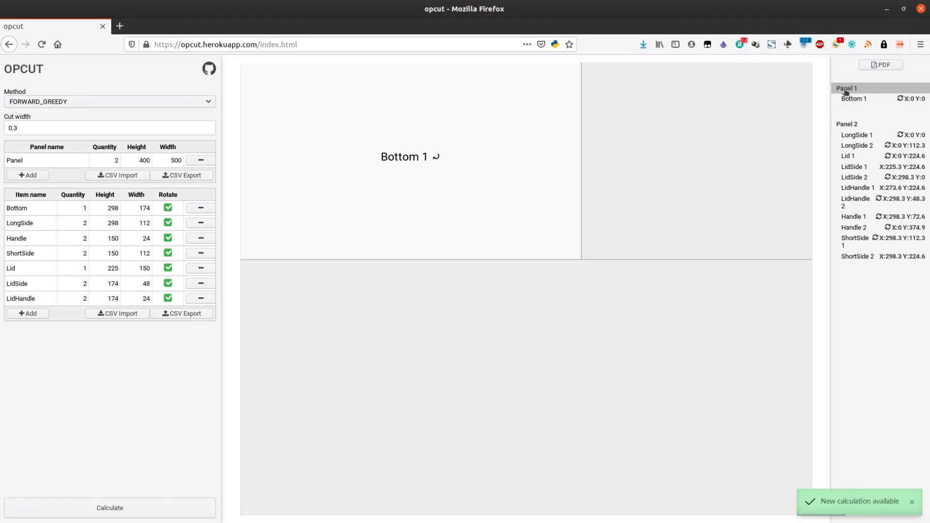
pyautogui.click(852, 128)
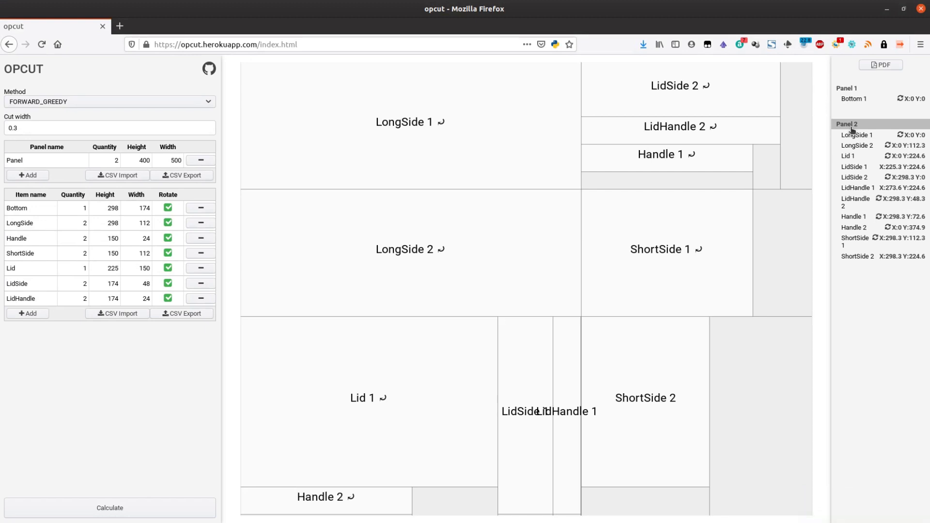
# Step: Open OpCut's output.pdf maximized in Document Viewer and show page 2
pyautogui.click(885, 65)
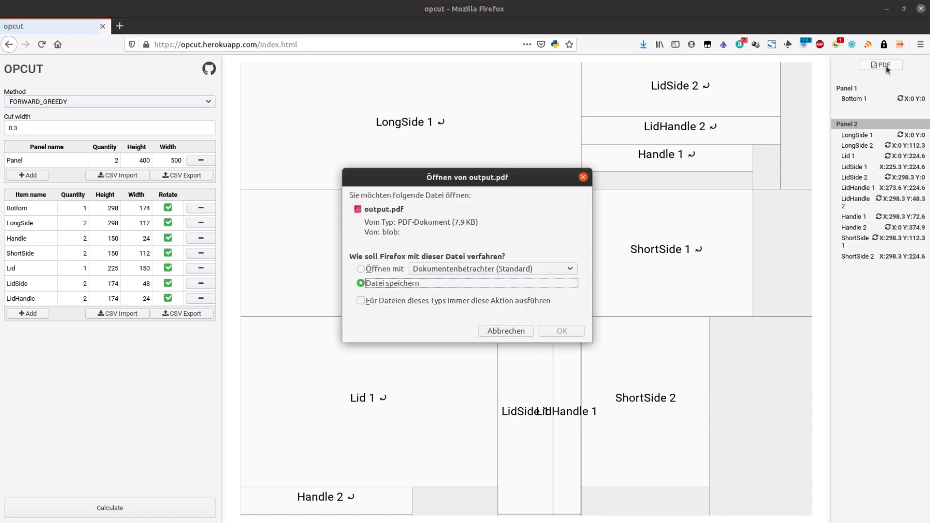
pyautogui.click(392, 271)
pyautogui.click(560, 332)
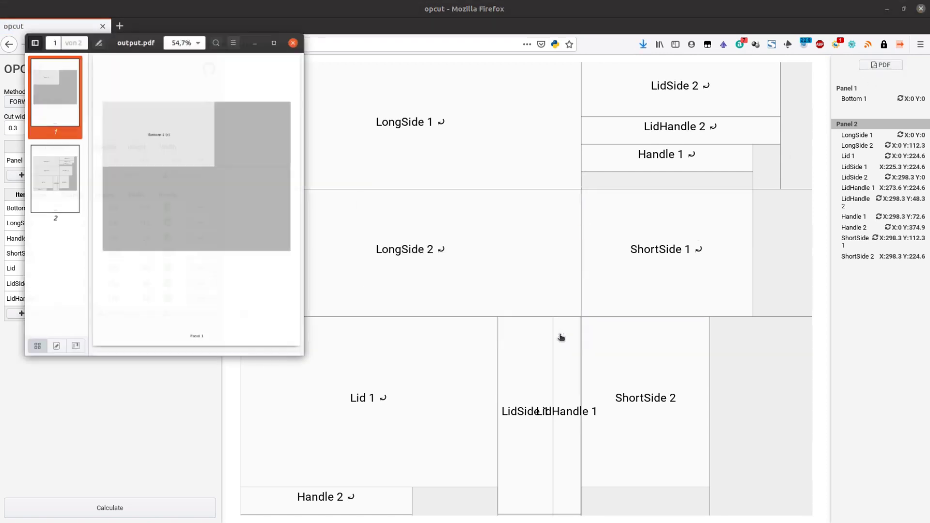
pyautogui.click(279, 29)
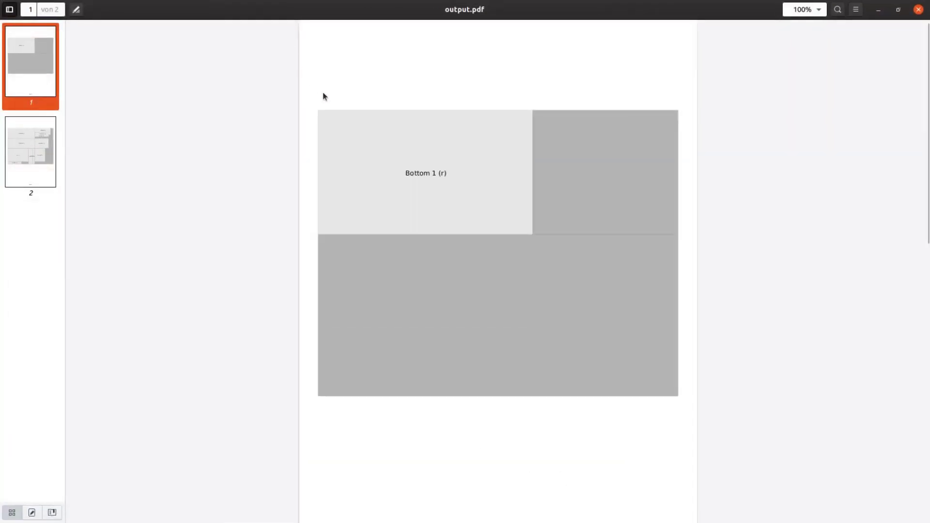
pyautogui.click(50, 157)
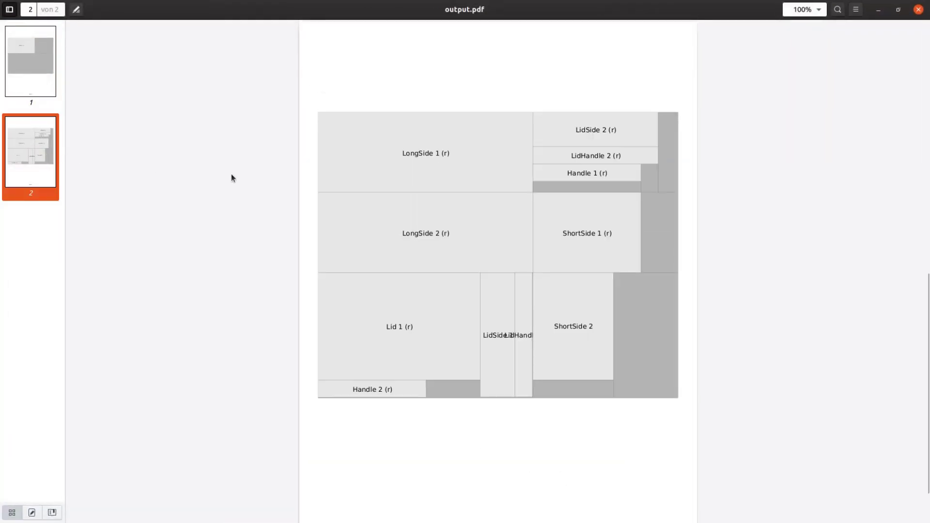
# Step: Save a copy of the workbook named WayofWood_CutMicro as Text CSV
pyautogui.hotkey('alt', 'Tab')
pyautogui.click(10, 24)
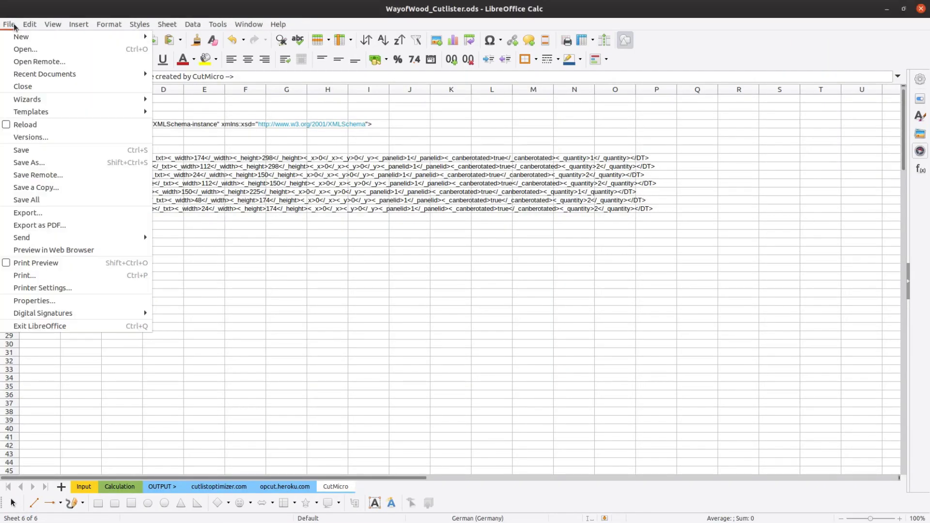
pyautogui.click(48, 187)
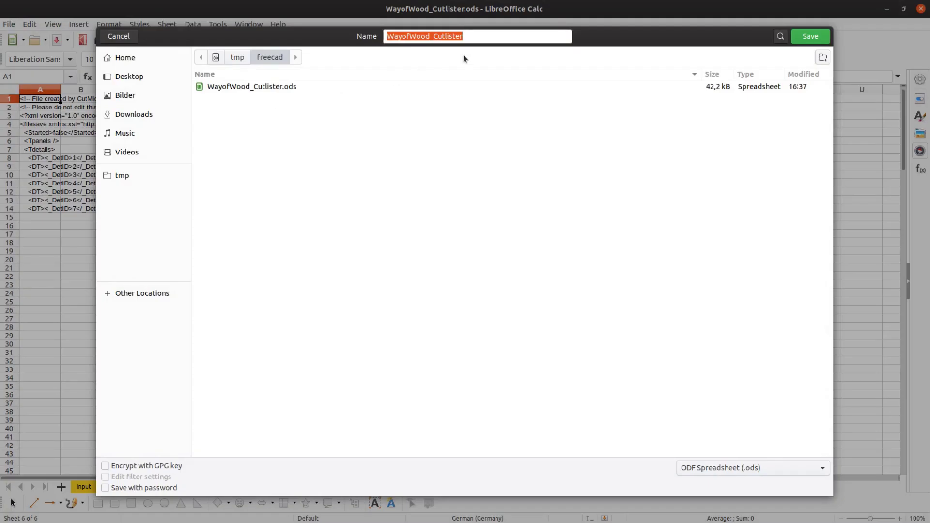
pyautogui.click(472, 40)
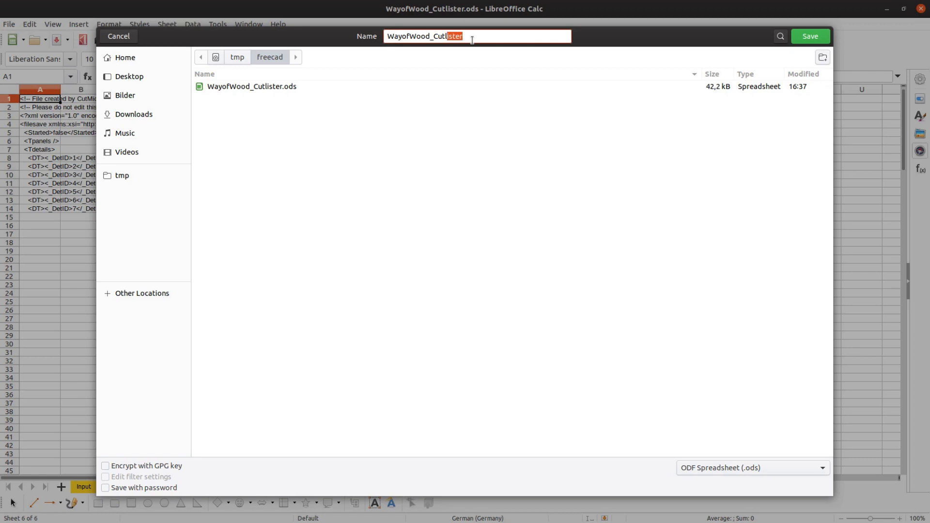
pyautogui.write('Micro')
pyautogui.click(736, 466)
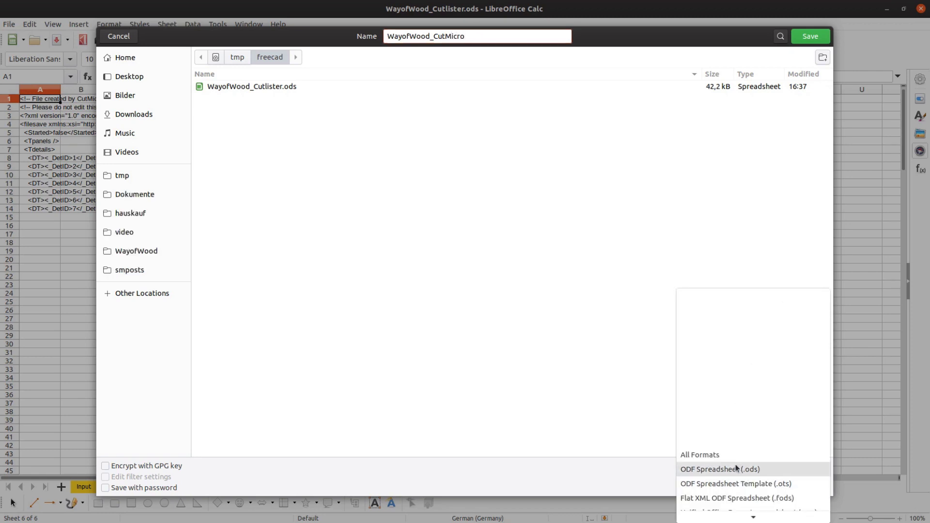
pyautogui.scroll(-5, 737, 468)
pyautogui.scroll(-1, 737, 468)
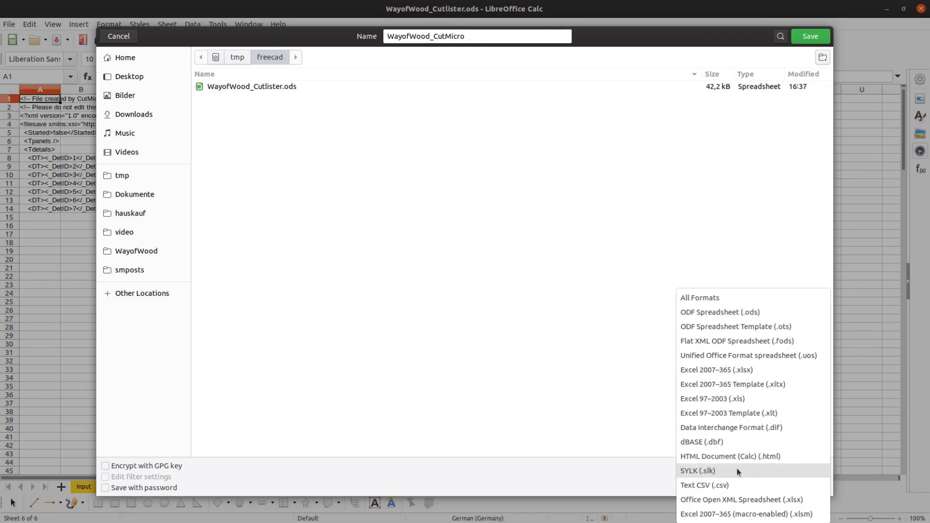
pyautogui.click(735, 481)
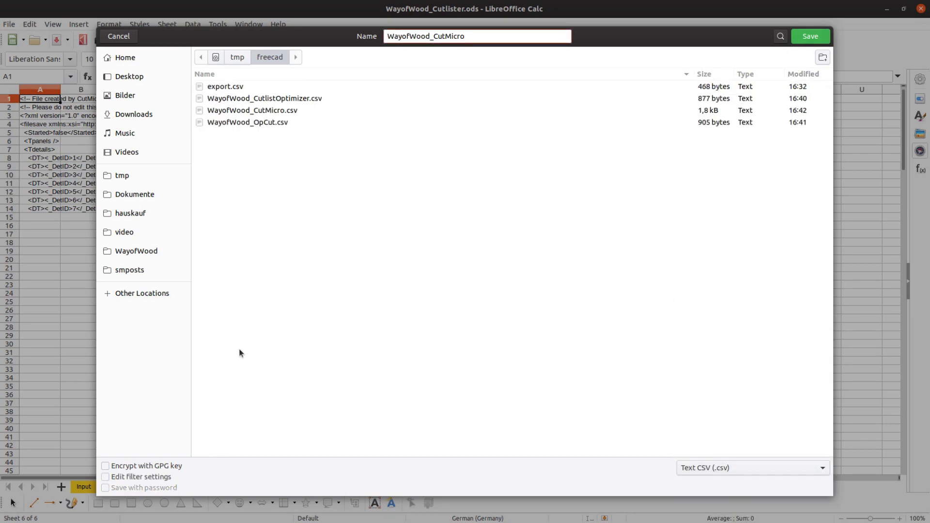
# Step: Replace the existing WayofWood_CutMicro.csv, exporting with an empty string delimiter
pyautogui.click(152, 477)
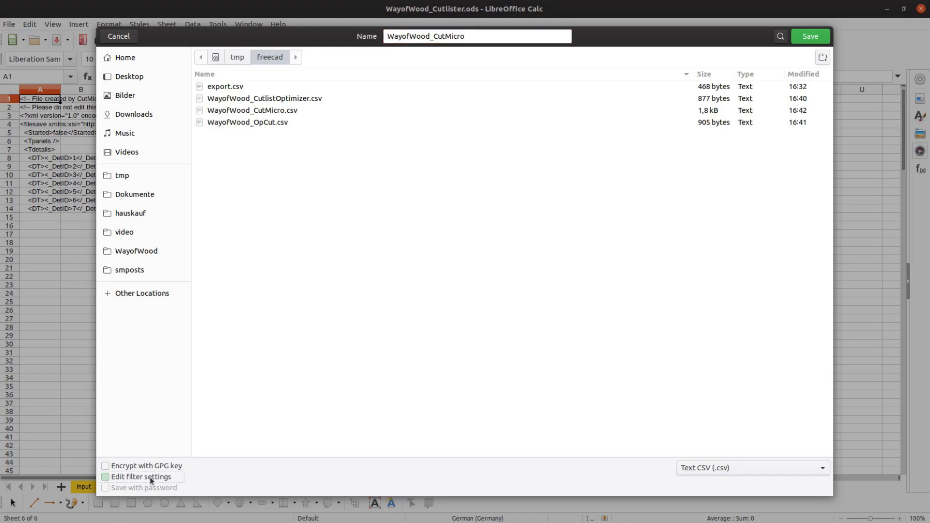
pyautogui.click(811, 36)
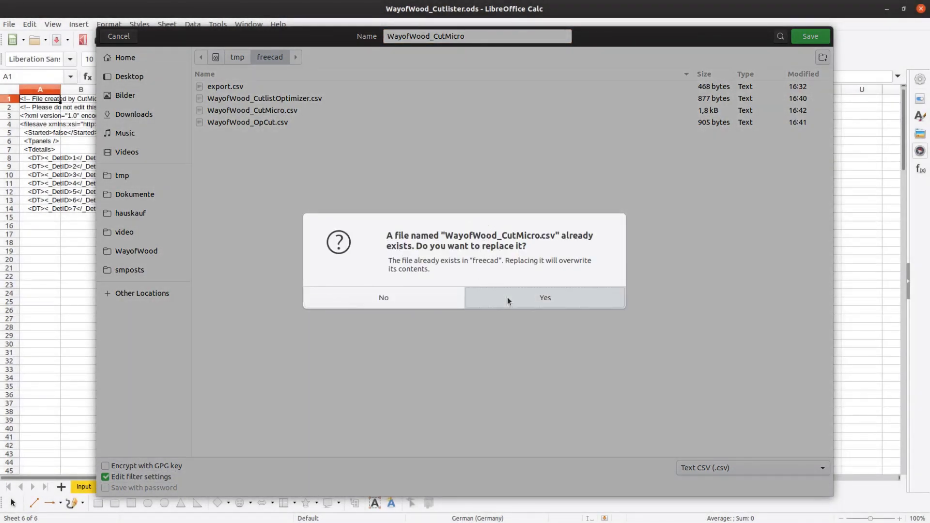
pyautogui.click(508, 297)
pyautogui.click(575, 255)
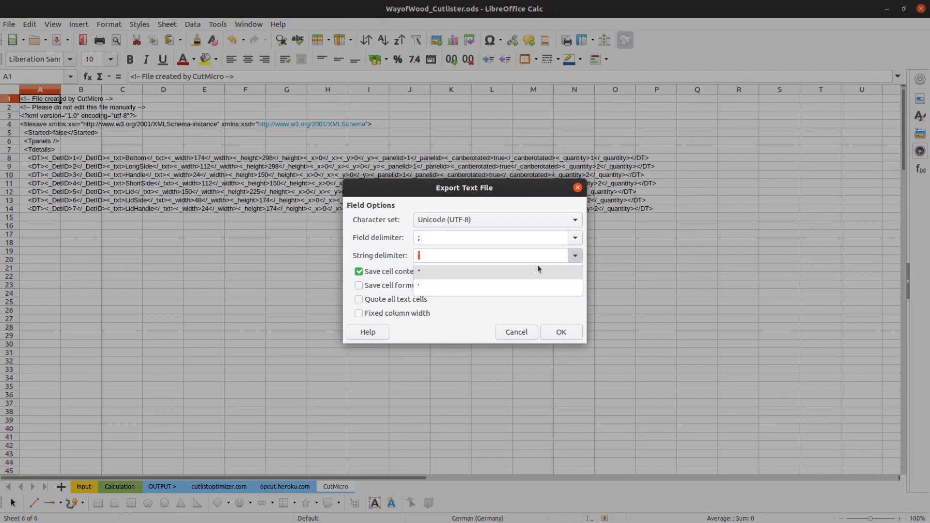
pyautogui.click(501, 285)
pyautogui.click(558, 331)
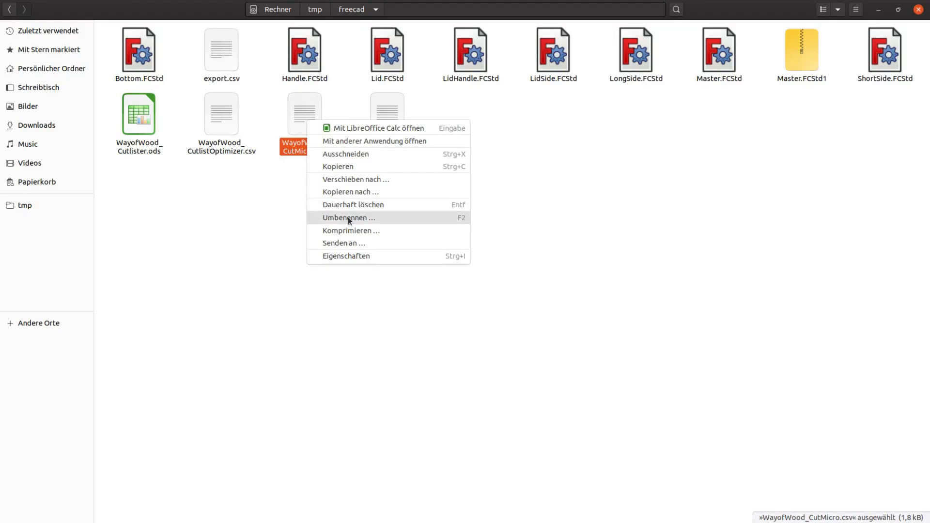
# Step: Change WayofWood_CutMicro.csv's extension to .cpxml in Files
pyautogui.click(348, 218)
pyautogui.press('Right')
pyautogui.press('Right')
pyautogui.press('Right')
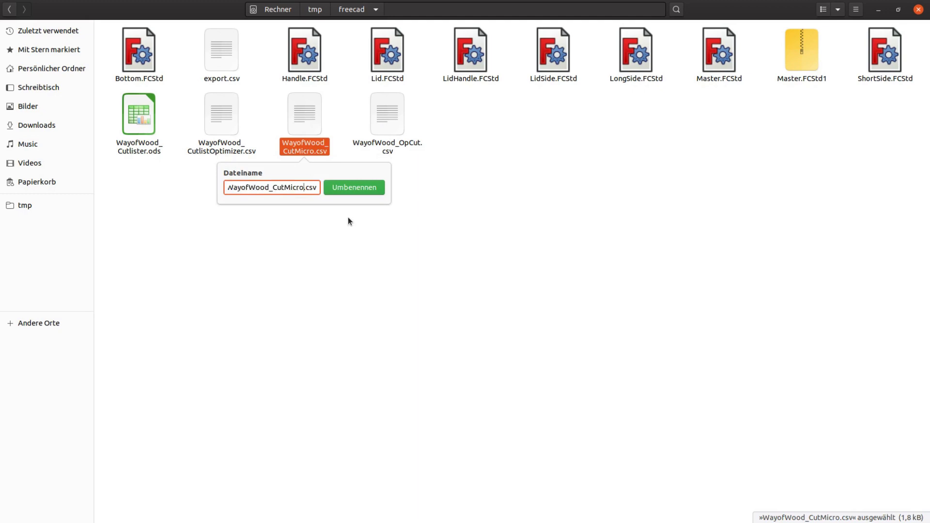
pyautogui.hotkey('shift', 'Right')
pyautogui.hotkey('shift', 'Right')
pyautogui.write('pxml')
# Step: Confirm the .cpxml rename and open WayofWood_CutMicro.cpxml in CutMicro
pyautogui.click(349, 192)
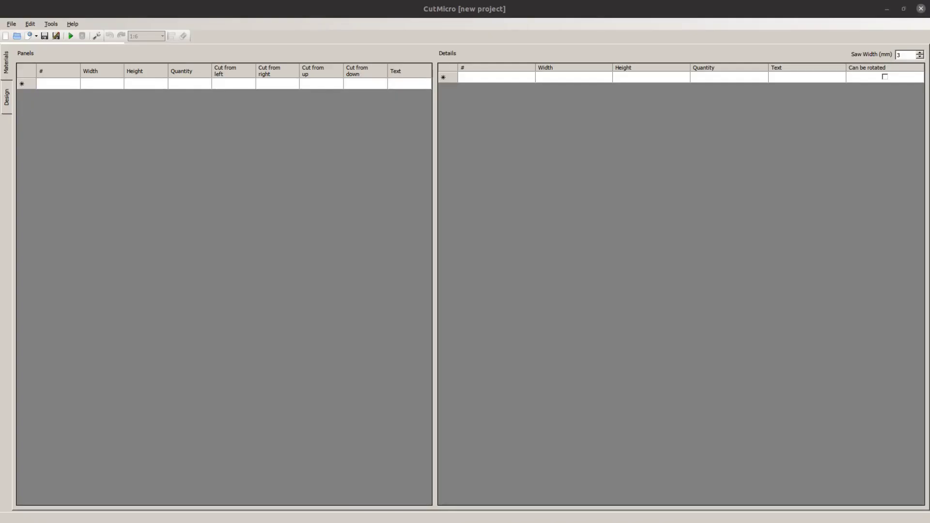
pyautogui.click(11, 24)
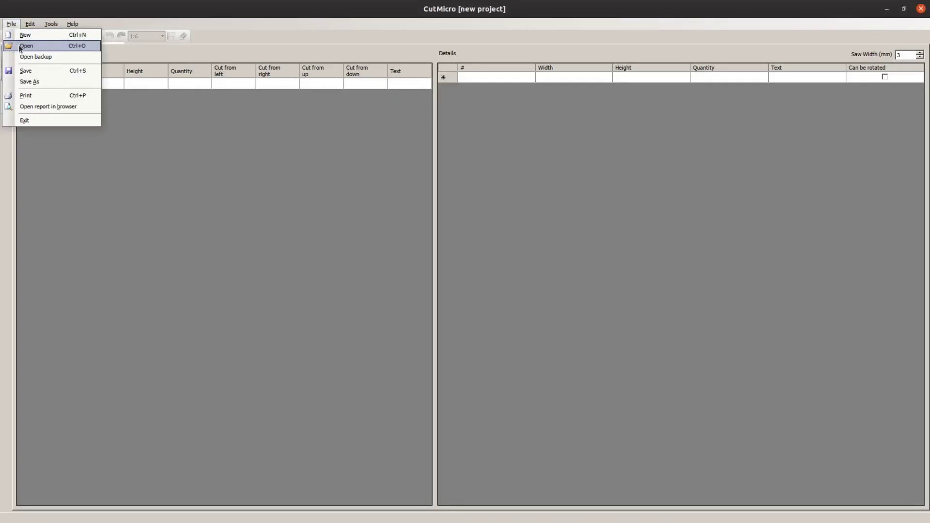
pyautogui.click(20, 47)
pyautogui.click(397, 144)
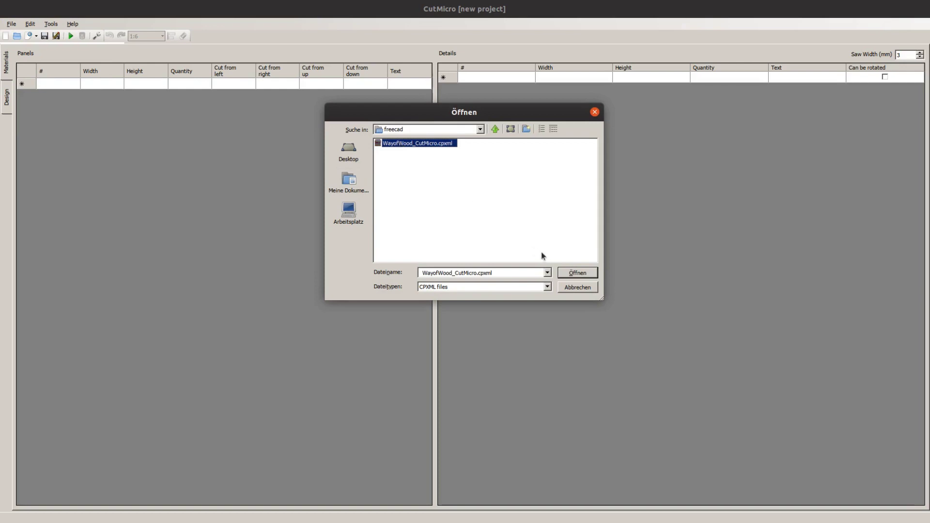
pyautogui.click(579, 274)
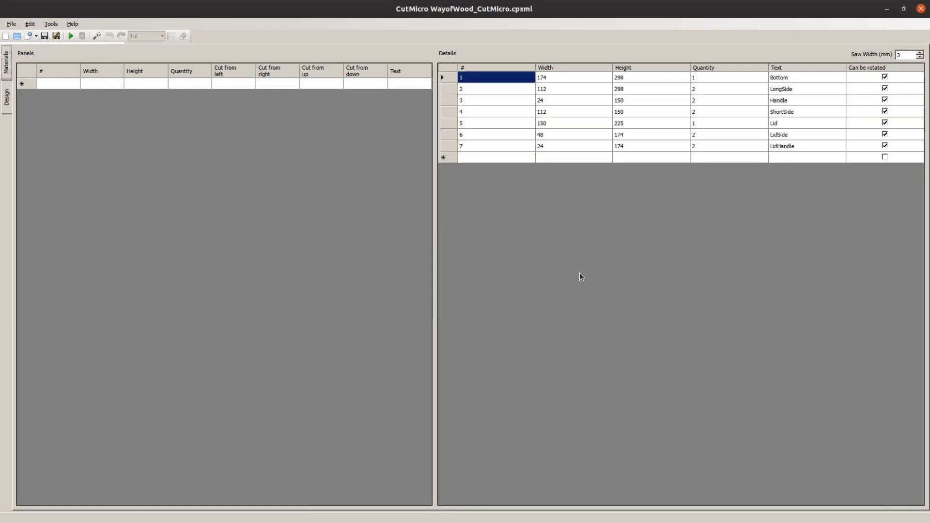
# Step: Add a 400 × 500 material panel row with quantity 2
pyautogui.click(100, 83)
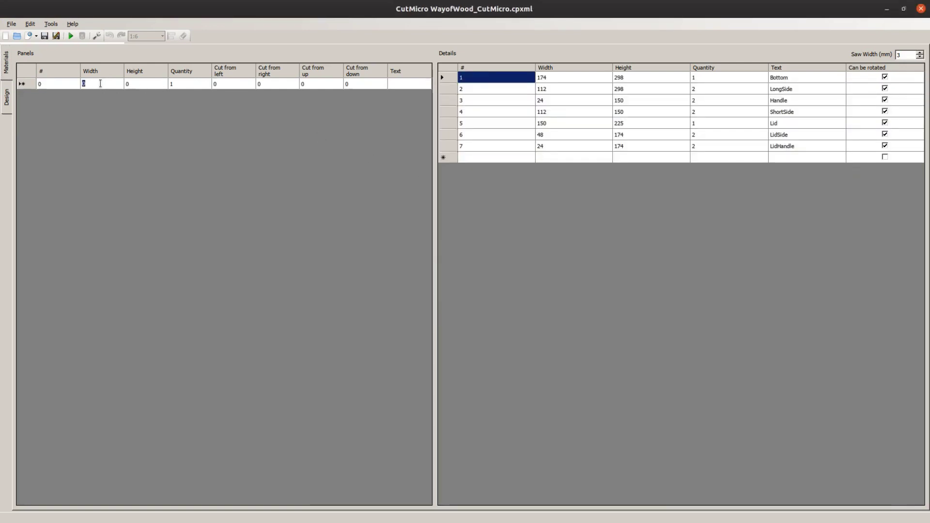
pyautogui.write('400')
pyautogui.press('Tab')
pyautogui.write('500')
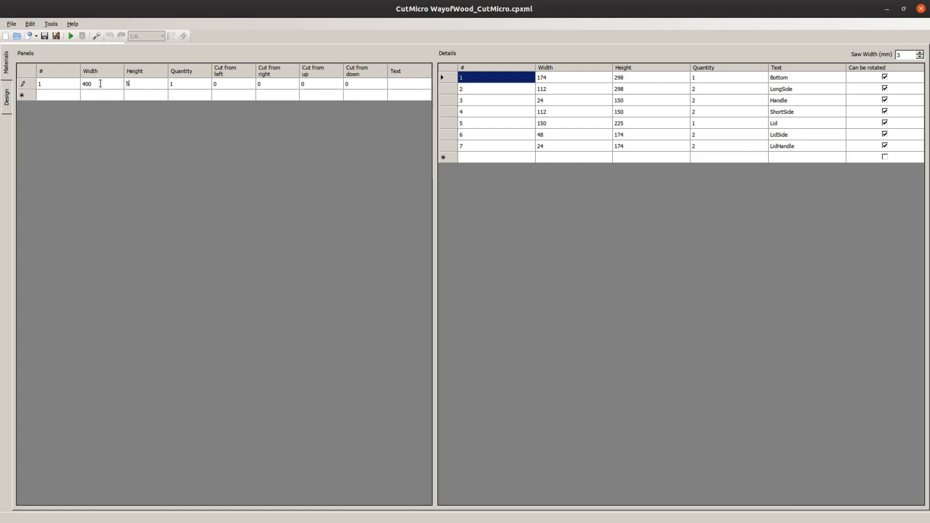
pyautogui.press('Tab')
pyautogui.press('Tab')
pyautogui.press('Down')
# Step: Run the cutting optimization and set the layout zoom to 1:2
pyautogui.click(70, 36)
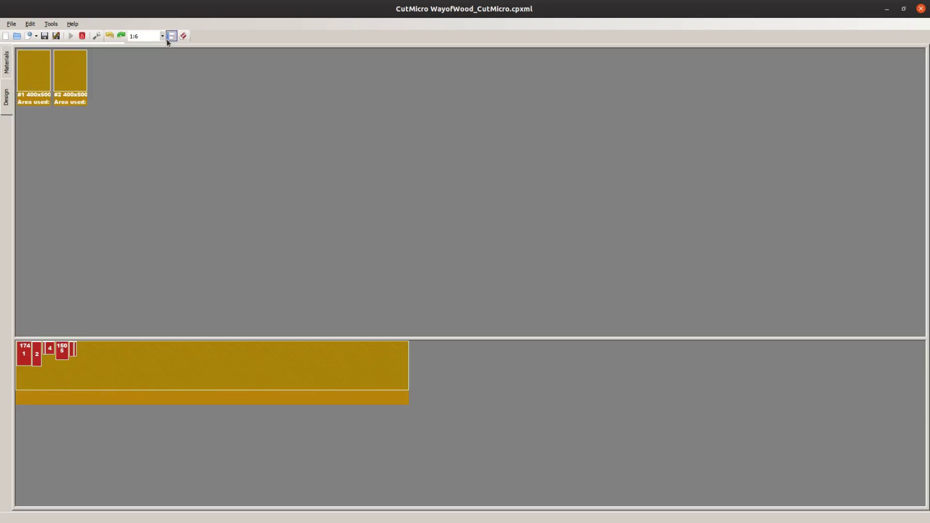
pyautogui.click(161, 38)
pyautogui.click(160, 47)
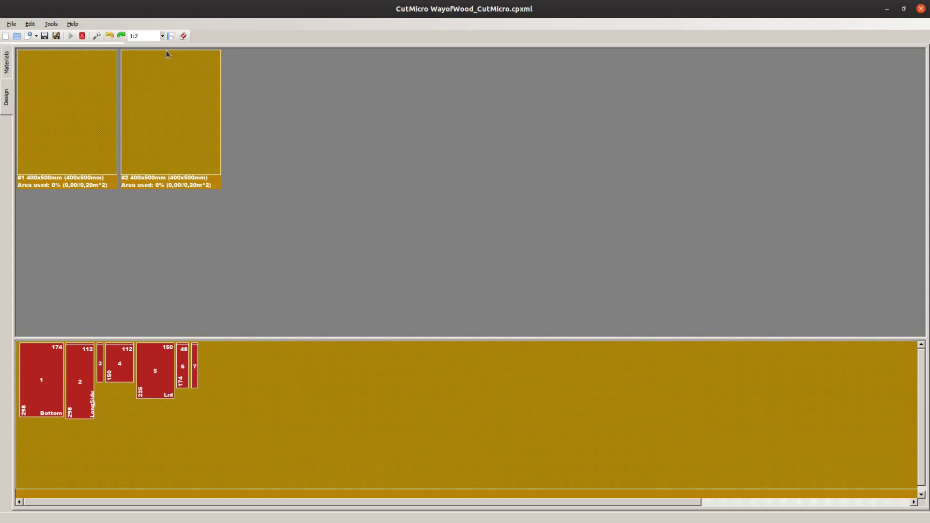
# Step: Auto-place all parts with Simple vertical, then drag ShortSide part #4 off sheet 1
pyautogui.click(51, 23)
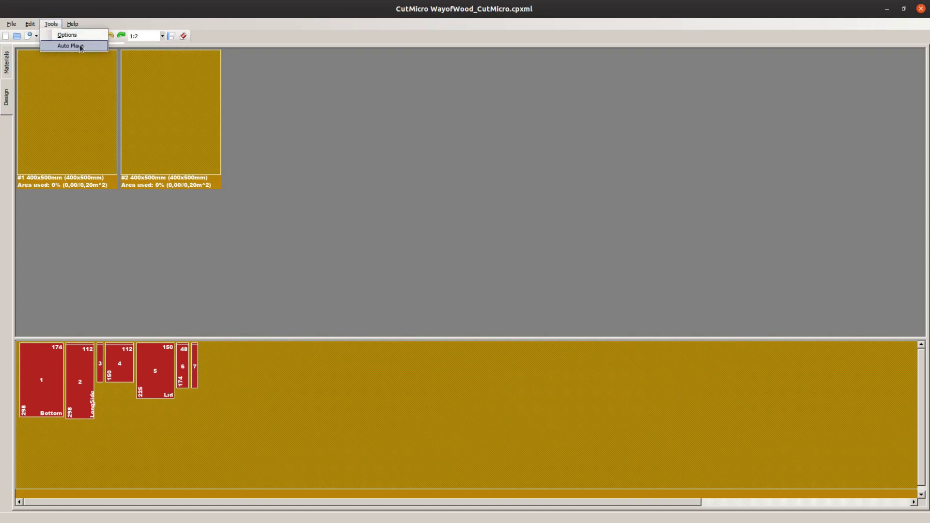
pyautogui.click(70, 46)
pyautogui.click(447, 237)
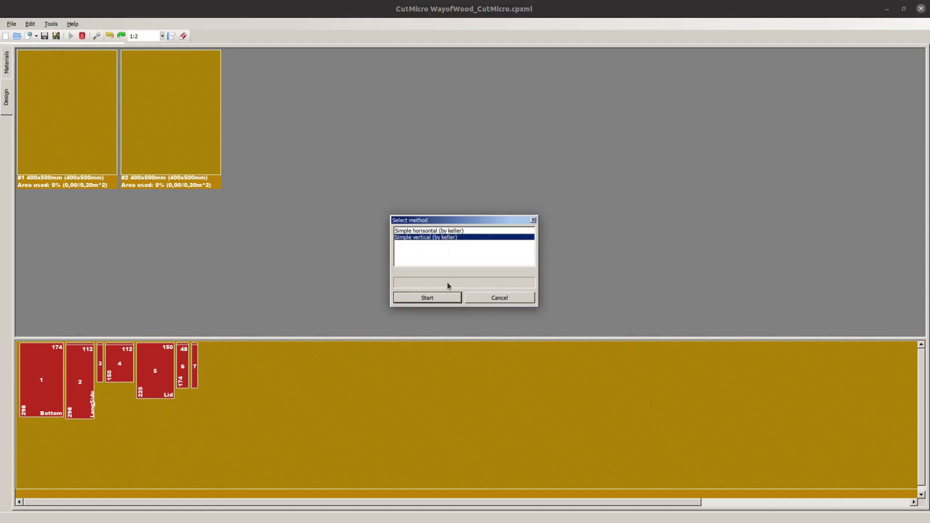
pyautogui.click(441, 298)
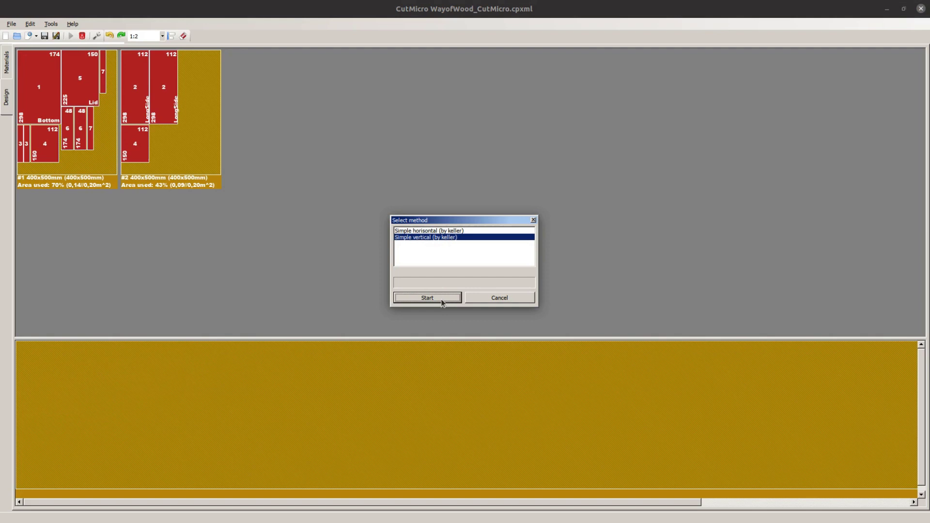
pyautogui.click(491, 298)
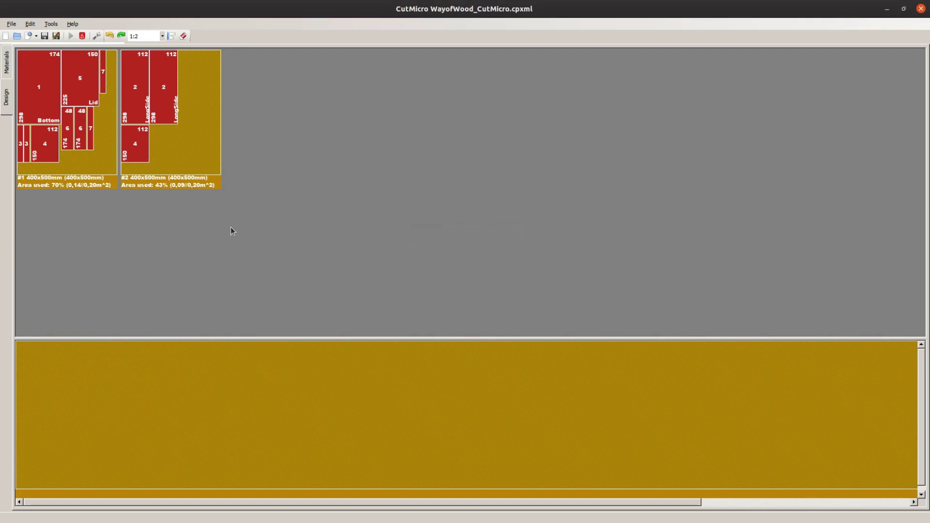
pyautogui.moveTo(149, 157); pyautogui.dragTo(180, 54)
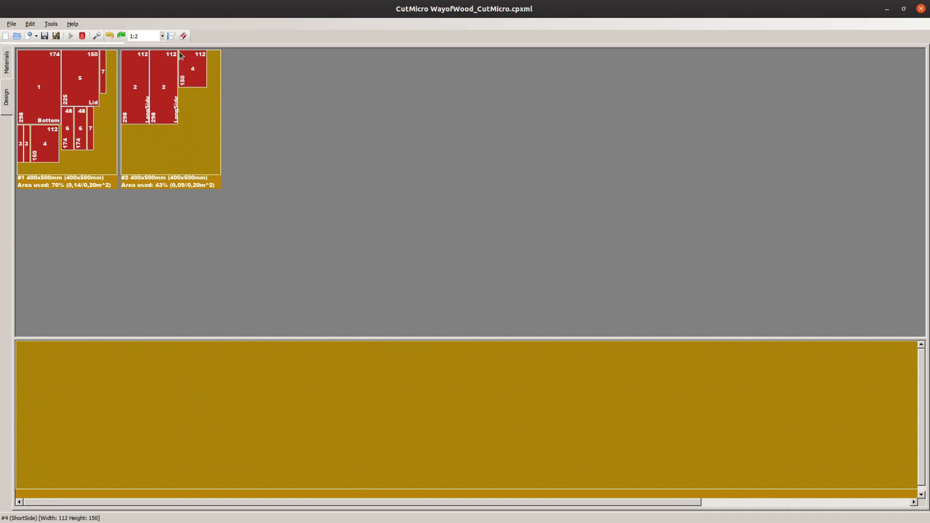
pyautogui.moveTo(55, 140); pyautogui.dragTo(181, 95)
# Step: Drop part #4 on sheet 2, then flatten parts Bottom_001 through LidHandle_002 to 2D in Laser Cut Interlocking
pyautogui.moveTo(181, 95); pyautogui.dragTo(180, 95)
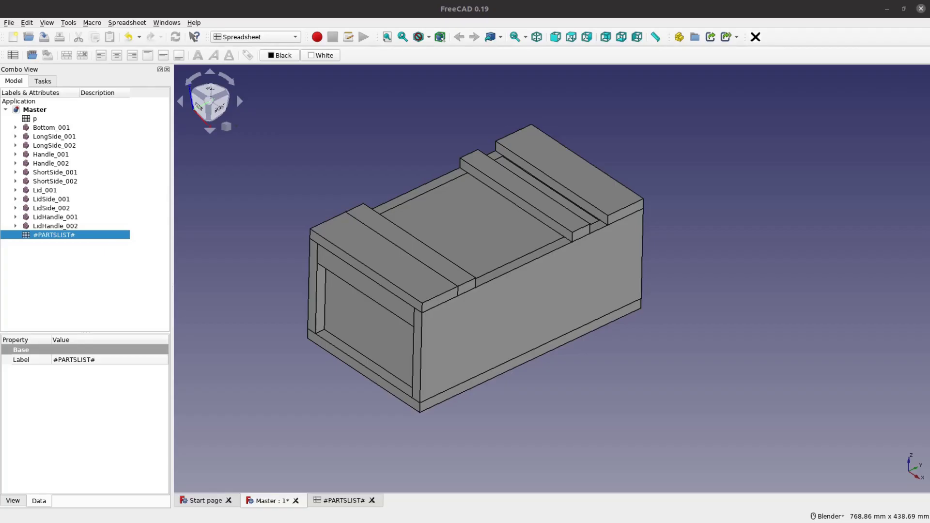
pyautogui.click(295, 37)
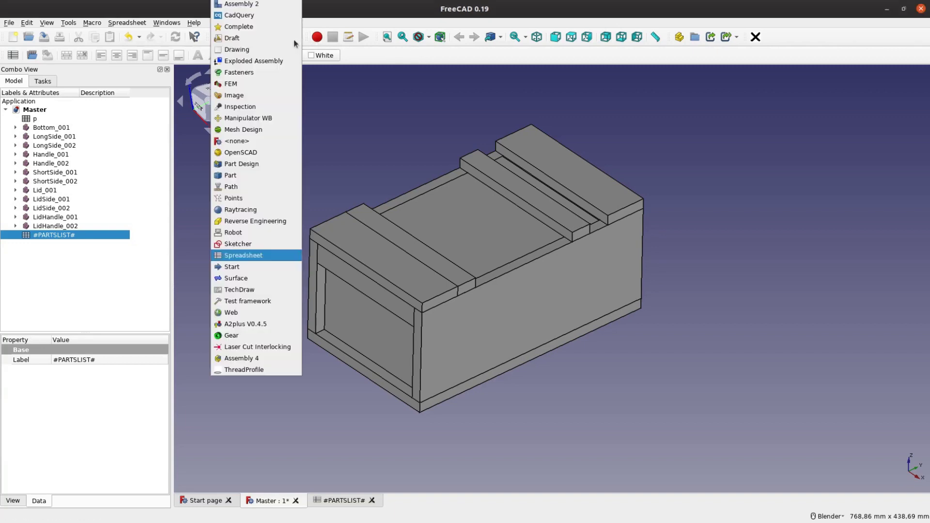
pyautogui.click(277, 347)
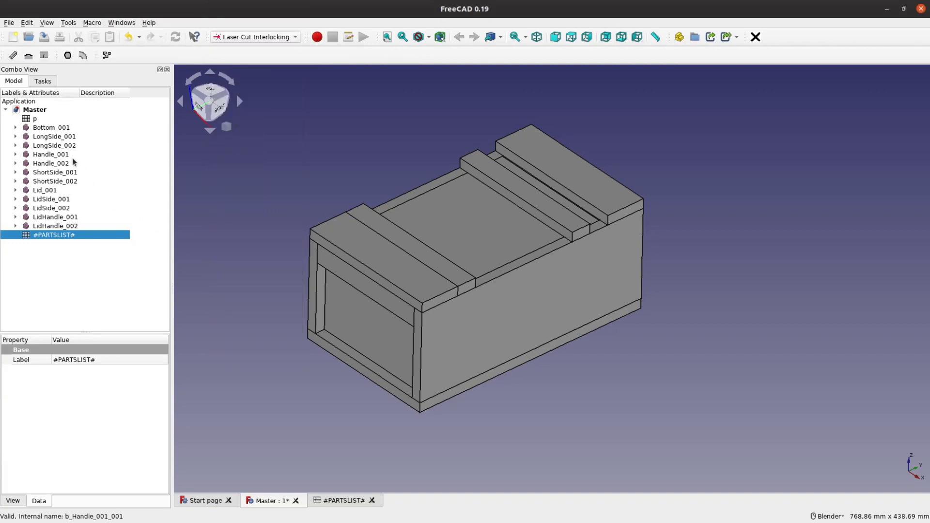
pyautogui.click(51, 128)
pyautogui.keyDown('shift'); pyautogui.click(55, 226); pyautogui.keyUp('shift')
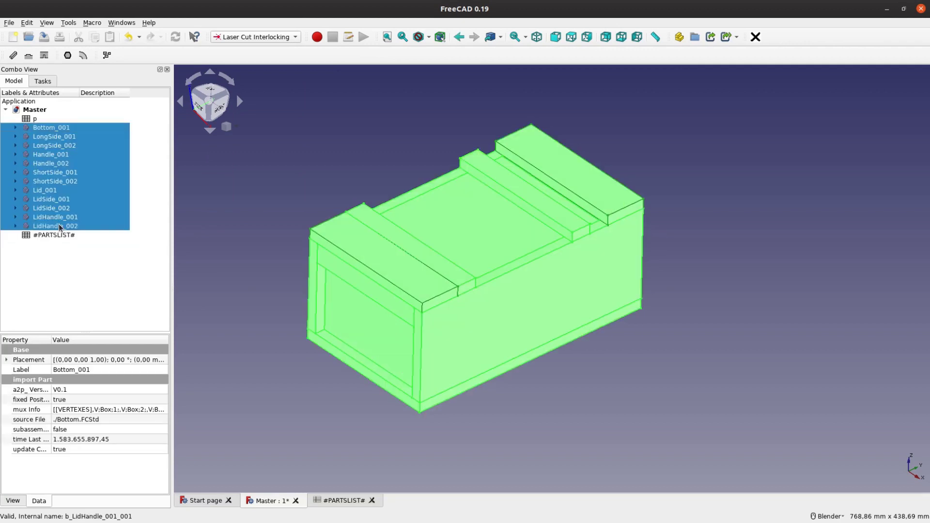
pyautogui.click(107, 55)
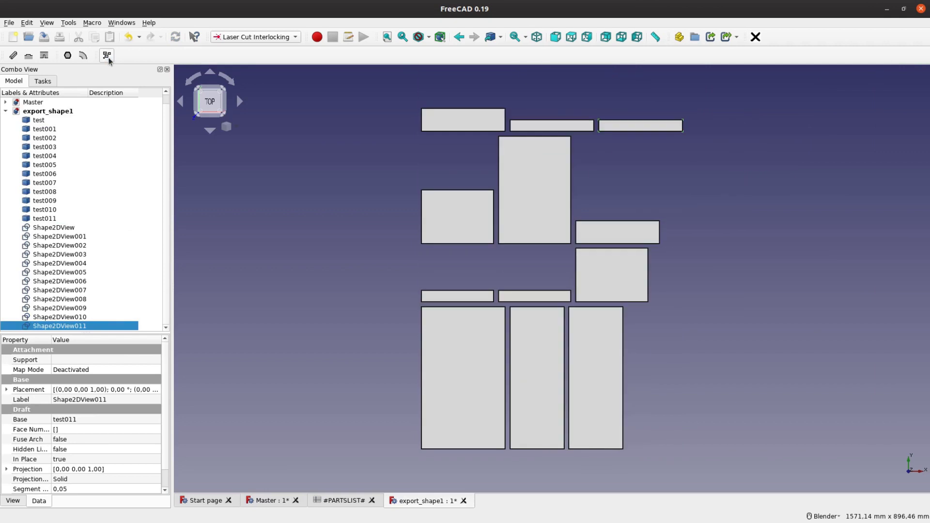
# Step: Export the Shape2DView001 outline as Autodesk DXF 2D named 'laserexport'
pyautogui.click(77, 237)
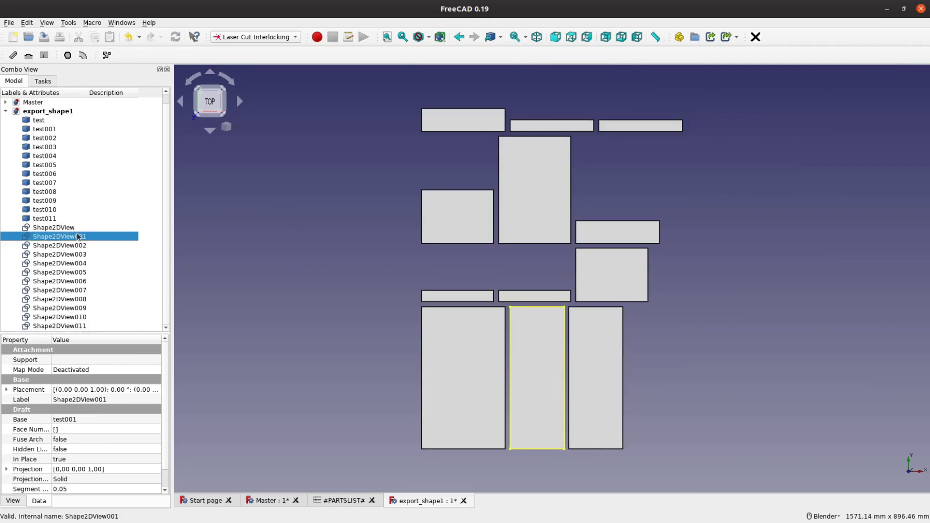
pyautogui.click(8, 23)
pyautogui.moveTo(27, 23)
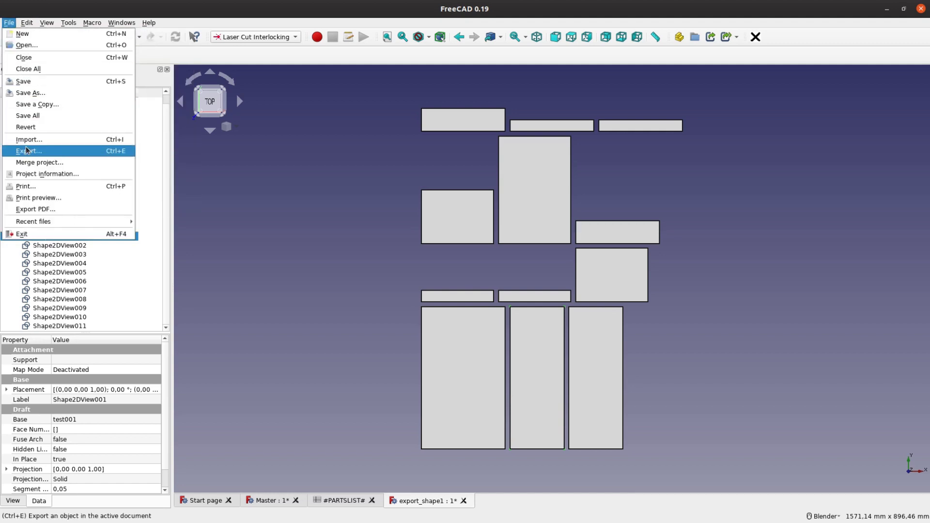
pyautogui.click(26, 150)
pyautogui.click(463, 361)
pyautogui.click(483, 93)
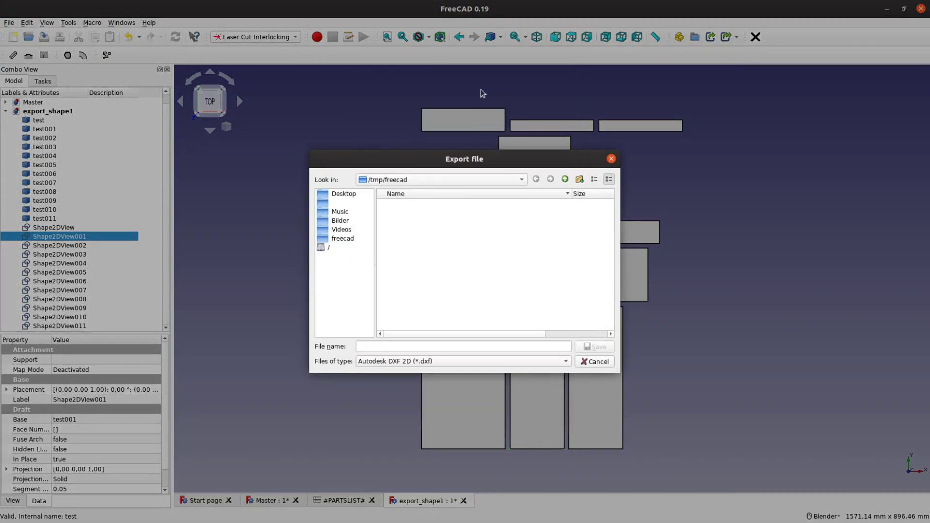
pyautogui.click(394, 347)
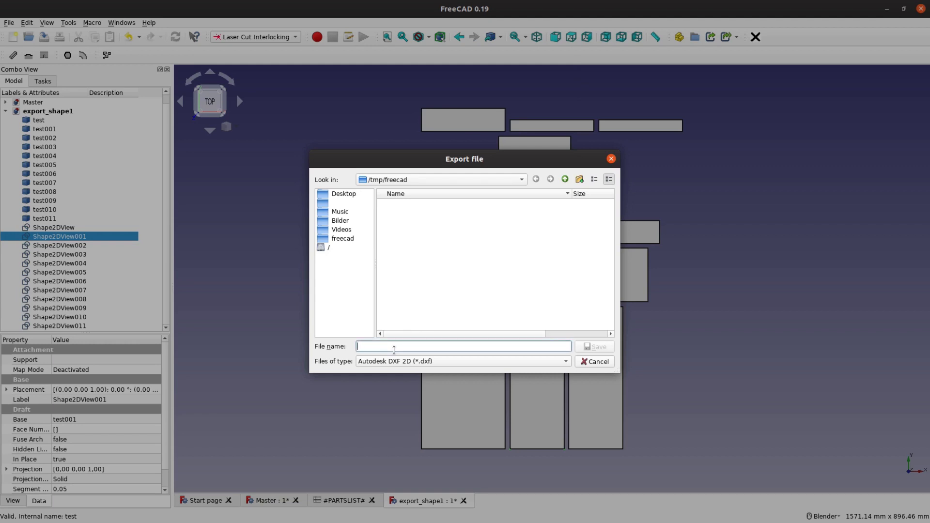
pyautogui.write('laserexport')
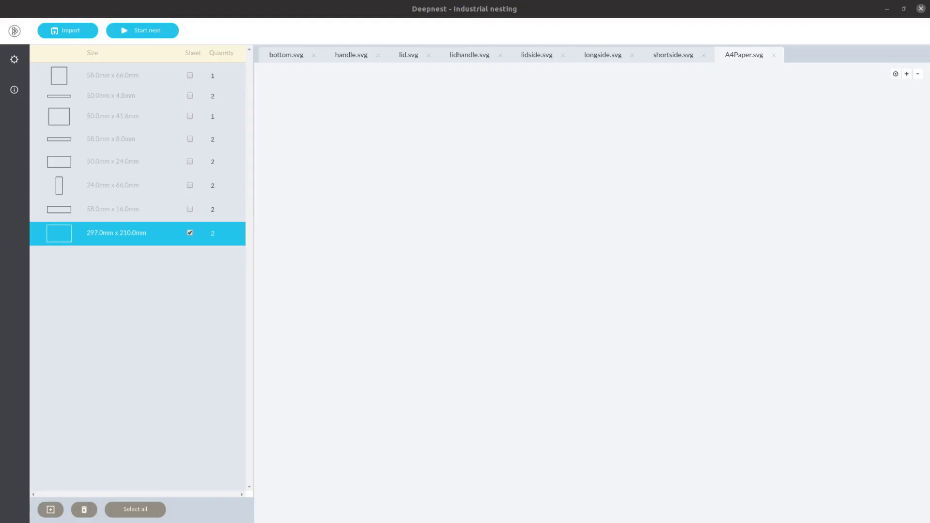
# Step: Run the nest until all 12/12 parts fit on one A4 sheet, then stop it
pyautogui.click(159, 31)
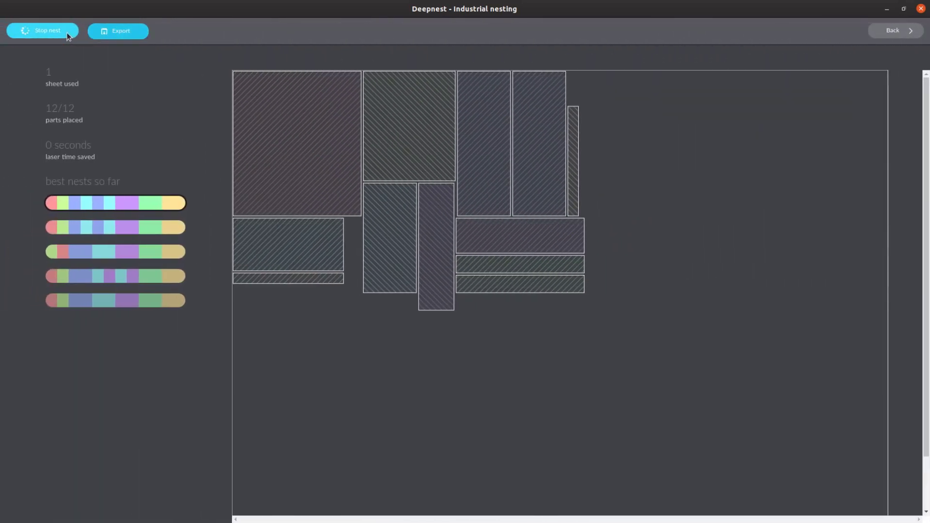
pyautogui.click(67, 33)
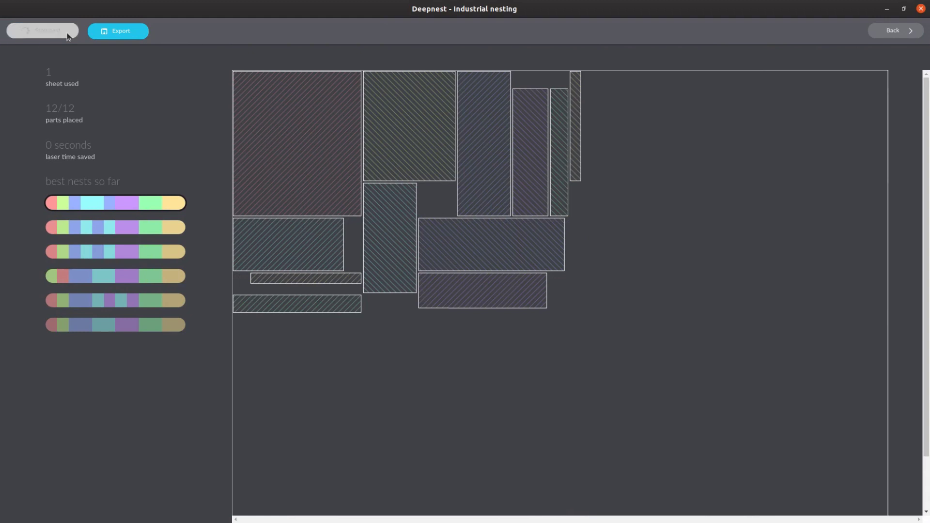